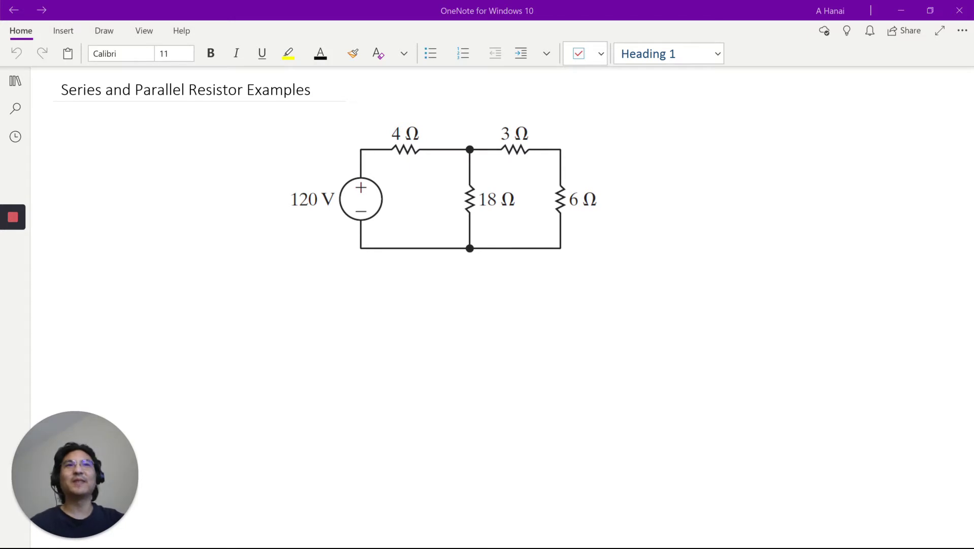
Show the Draw tab's pens and inking tools using Alt+D
{"action": "key", "text": "alt+d"}
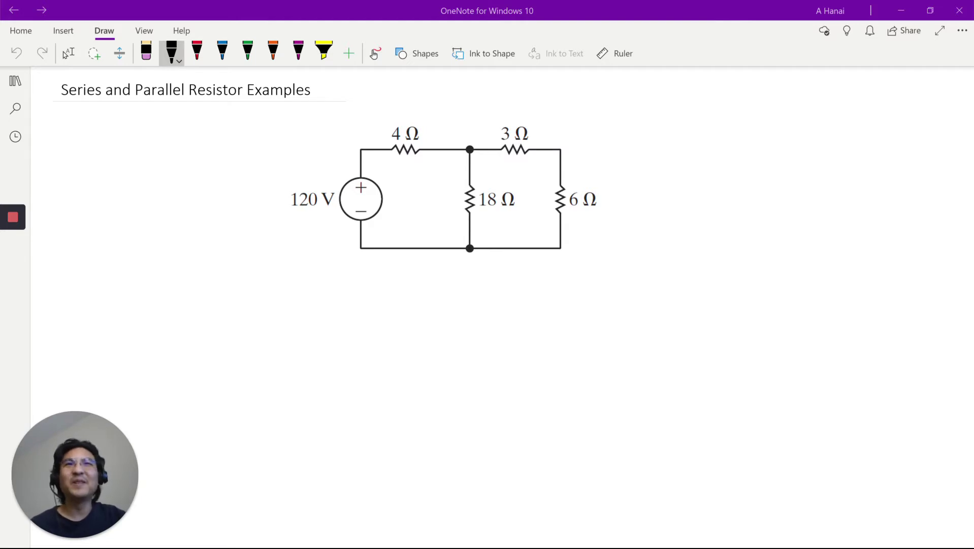
Start the reduced sketch below the circuit with the 4 and 18 resistors and the top wire
{"action": "mouse_move", "coordinate": [545, 114]}
{"action": "left_mouse_down"}
{"action": "mouse_move", "coordinate": [516, 108]}
{"action": "mouse_move", "coordinate": [513, 158]}
{"action": "mouse_move", "coordinate": [590, 229]}
{"action": "mouse_move", "coordinate": [594, 128]}
{"action": "left_mouse_up"}
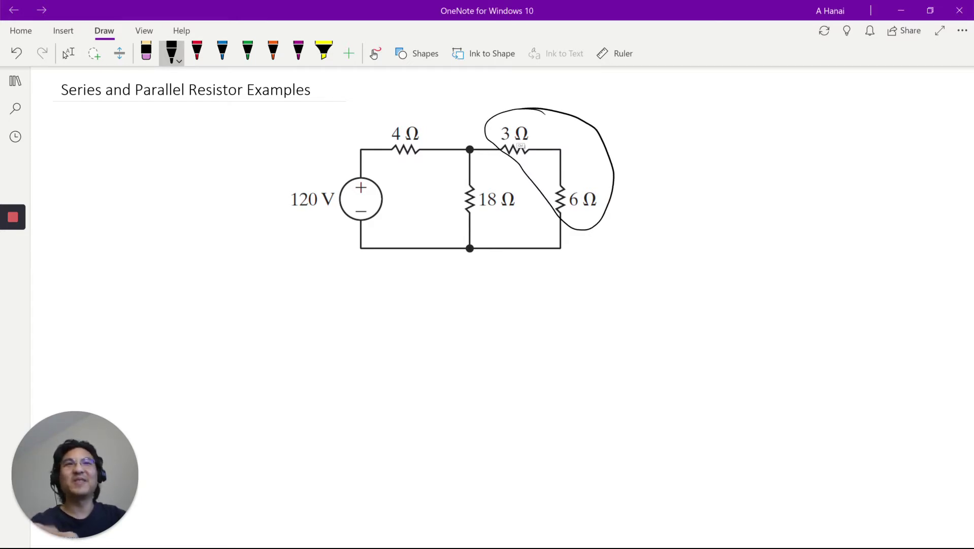
{"action": "key", "text": "ctrl+z"}
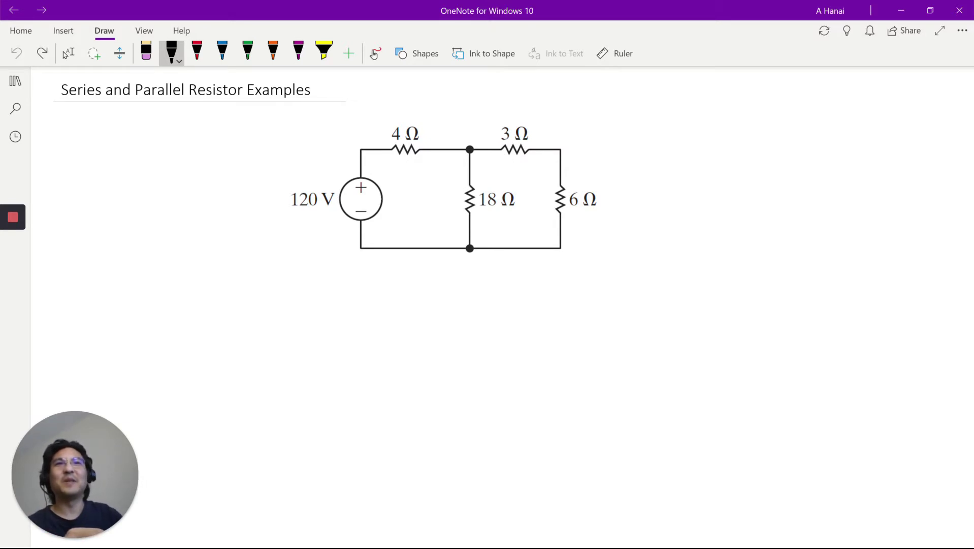
{"action": "left_click_drag", "start_coordinate": [385, 345], "coordinate": [428, 342]}
{"action": "left_click_drag", "start_coordinate": [402, 309], "coordinate": [409, 319]}
{"action": "mouse_move", "coordinate": [407, 308]}
{"action": "left_mouse_down"}
{"action": "mouse_move", "coordinate": [404, 328]}
{"action": "mouse_move", "coordinate": [438, 344]}
{"action": "mouse_move", "coordinate": [433, 422]}
{"action": "left_mouse_up"}
{"action": "mouse_move", "coordinate": [449, 377]}
{"action": "left_mouse_down"}
{"action": "mouse_move", "coordinate": [450, 395]}
{"action": "mouse_move", "coordinate": [464, 370]}
{"action": "left_mouse_up"}
{"action": "left_click_drag", "start_coordinate": [433, 341], "coordinate": [538, 340]}
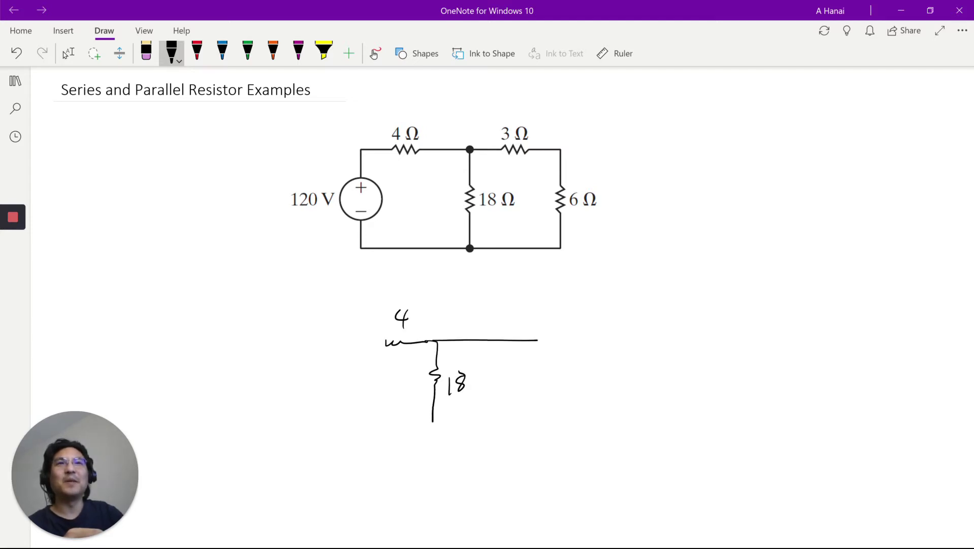
Circle the 3 Ω and 6 Ω resistors and write 3+6 beside them
{"action": "mouse_move", "coordinate": [556, 105]}
{"action": "left_mouse_down"}
{"action": "mouse_move", "coordinate": [501, 111]}
{"action": "mouse_move", "coordinate": [595, 229]}
{"action": "mouse_move", "coordinate": [579, 117]}
{"action": "mouse_move", "coordinate": [549, 101]}
{"action": "left_mouse_up"}
{"action": "mouse_move", "coordinate": [643, 161]}
{"action": "left_mouse_down"}
{"action": "mouse_move", "coordinate": [645, 180]}
{"action": "mouse_move", "coordinate": [680, 168]}
{"action": "left_mouse_up"}
{"action": "mouse_move", "coordinate": [670, 164]}
{"action": "left_mouse_down"}
{"action": "mouse_move", "coordinate": [671, 175]}
{"action": "mouse_move", "coordinate": [687, 170]}
{"action": "left_mouse_up"}
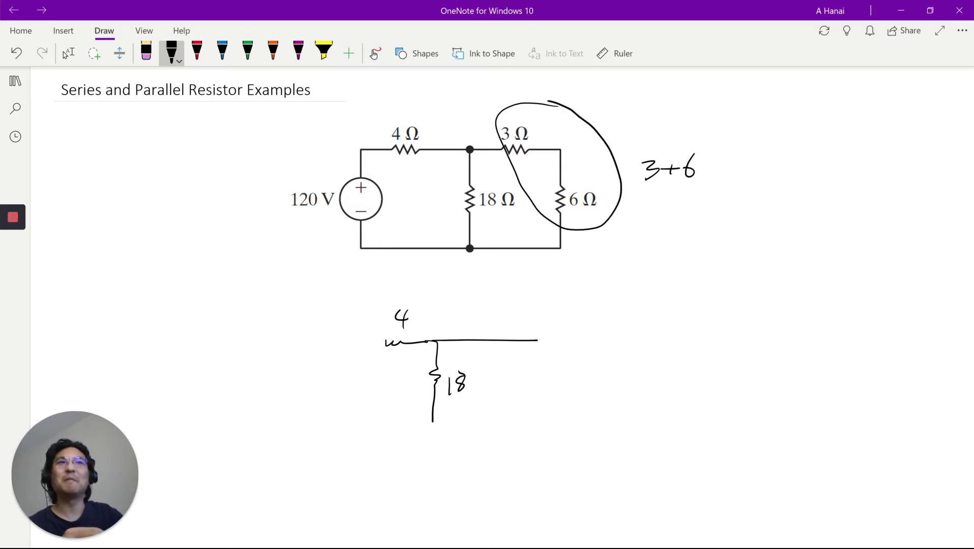
Add the 9 resistor branch, the bottom and left wires, and the voltage source with its polarity
{"action": "mouse_move", "coordinate": [537, 337]}
{"action": "left_mouse_down"}
{"action": "mouse_move", "coordinate": [527, 405]}
{"action": "mouse_move", "coordinate": [510, 422]}
{"action": "mouse_move", "coordinate": [442, 419]}
{"action": "left_mouse_up"}
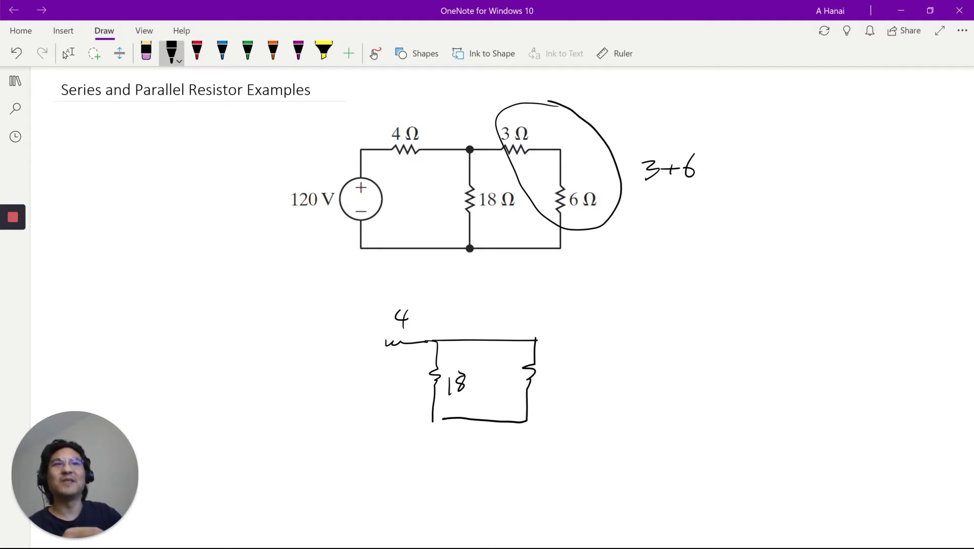
{"action": "left_click_drag", "start_coordinate": [555, 366], "coordinate": [549, 393]}
{"action": "left_click_drag", "start_coordinate": [438, 419], "coordinate": [361, 414]}
{"action": "mouse_move", "coordinate": [384, 339]}
{"action": "left_mouse_down"}
{"action": "mouse_move", "coordinate": [352, 336]}
{"action": "mouse_move", "coordinate": [356, 363]}
{"action": "left_mouse_up"}
{"action": "left_click_drag", "start_coordinate": [349, 360], "coordinate": [347, 370]}
{"action": "mouse_move", "coordinate": [337, 384]}
{"action": "left_mouse_down"}
{"action": "mouse_move", "coordinate": [351, 382]}
{"action": "mouse_move", "coordinate": [341, 386]}
{"action": "left_mouse_up"}
{"action": "left_click_drag", "start_coordinate": [355, 339], "coordinate": [362, 415]}
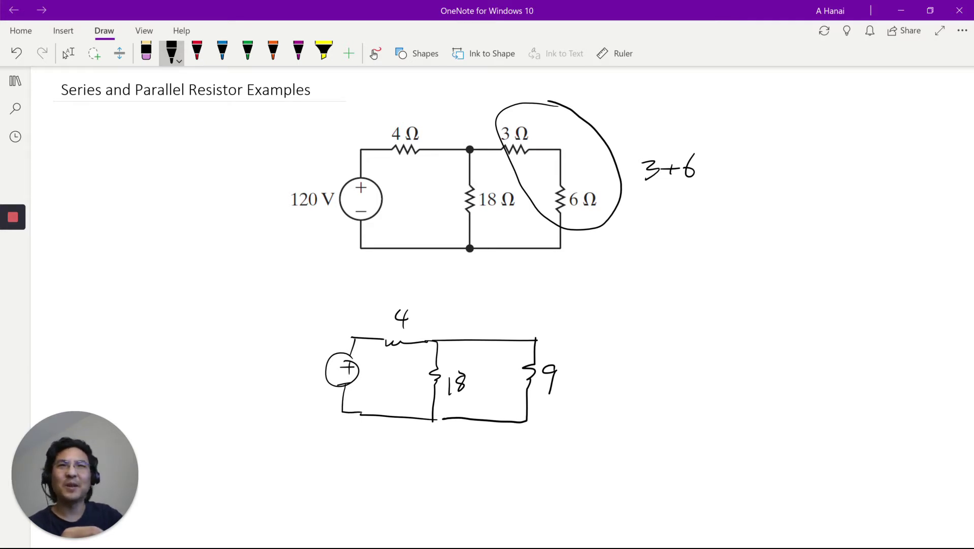
Circle the 18 and 9 resistors and write (1/18 + 1/9)^-1 beside the sketch
{"action": "mouse_move", "coordinate": [576, 359]}
{"action": "left_mouse_down"}
{"action": "mouse_move", "coordinate": [462, 350]}
{"action": "mouse_move", "coordinate": [427, 360]}
{"action": "mouse_move", "coordinate": [419, 390]}
{"action": "mouse_move", "coordinate": [451, 406]}
{"action": "mouse_move", "coordinate": [538, 408]}
{"action": "mouse_move", "coordinate": [571, 396]}
{"action": "mouse_move", "coordinate": [571, 352]}
{"action": "left_mouse_up"}
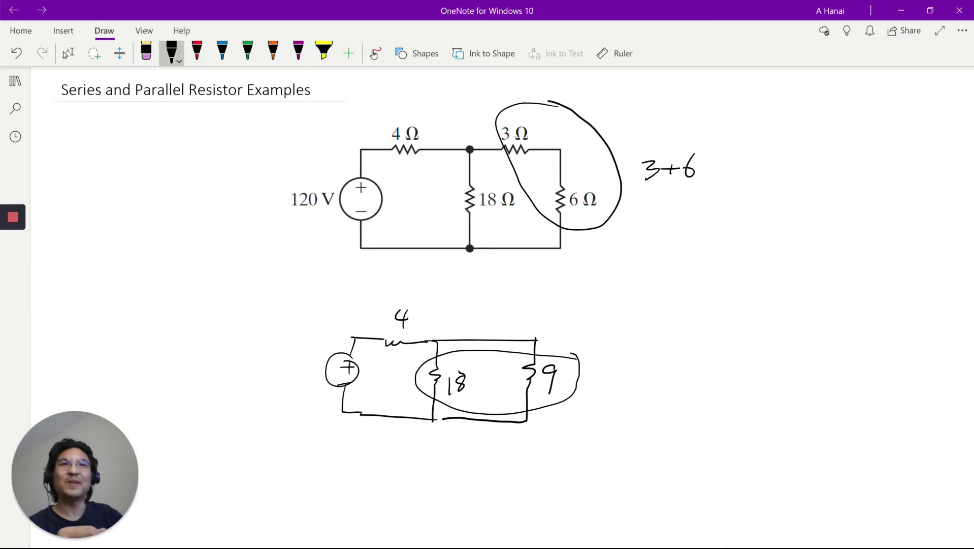
{"action": "left_click_drag", "start_coordinate": [669, 365], "coordinate": [672, 382]}
{"action": "left_click_drag", "start_coordinate": [658, 383], "coordinate": [687, 382]}
{"action": "mouse_move", "coordinate": [662, 392]}
{"action": "left_mouse_down"}
{"action": "mouse_move", "coordinate": [661, 411]}
{"action": "mouse_move", "coordinate": [702, 391]}
{"action": "left_mouse_up"}
{"action": "left_click_drag", "start_coordinate": [731, 369], "coordinate": [742, 386]}
{"action": "left_click_drag", "start_coordinate": [734, 394], "coordinate": [731, 410]}
{"action": "mouse_move", "coordinate": [746, 357]}
{"action": "left_mouse_down"}
{"action": "mouse_move", "coordinate": [763, 386]}
{"action": "mouse_move", "coordinate": [745, 405]}
{"action": "left_mouse_up"}
{"action": "mouse_move", "coordinate": [662, 354]}
{"action": "left_mouse_down"}
{"action": "mouse_move", "coordinate": [643, 365]}
{"action": "mouse_move", "coordinate": [659, 418]}
{"action": "left_mouse_up"}
{"action": "left_click_drag", "start_coordinate": [753, 361], "coordinate": [764, 358]}
{"action": "left_click_drag", "start_coordinate": [770, 352], "coordinate": [770, 364]}
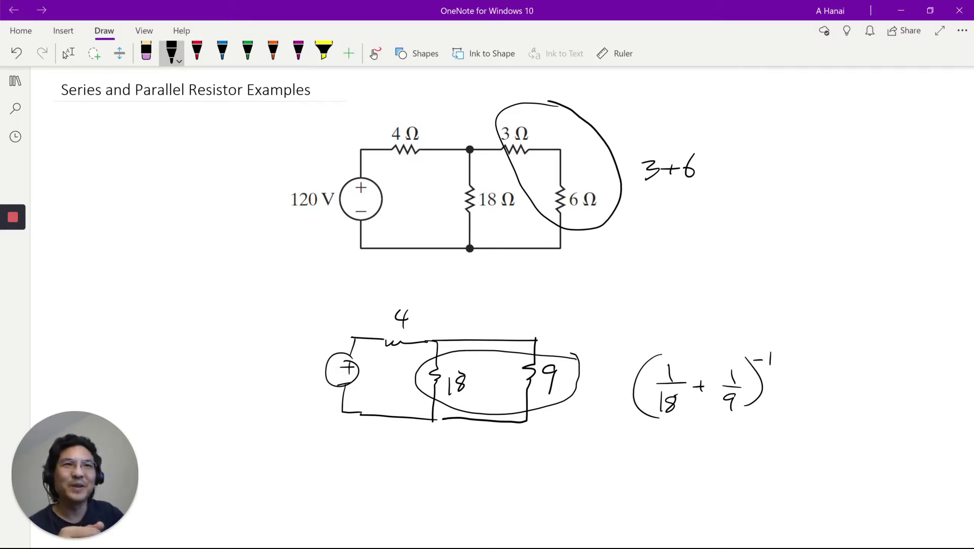
Rewrite 1/9 as 2/18, finish with = 18/3 = 6, and loop the 9
{"action": "mouse_move", "coordinate": [724, 371]}
{"action": "left_mouse_down"}
{"action": "mouse_move", "coordinate": [733, 369]}
{"action": "mouse_move", "coordinate": [728, 381]}
{"action": "mouse_move", "coordinate": [743, 379]}
{"action": "mouse_move", "coordinate": [719, 408]}
{"action": "mouse_move", "coordinate": [737, 390]}
{"action": "mouse_move", "coordinate": [797, 387]}
{"action": "left_mouse_up"}
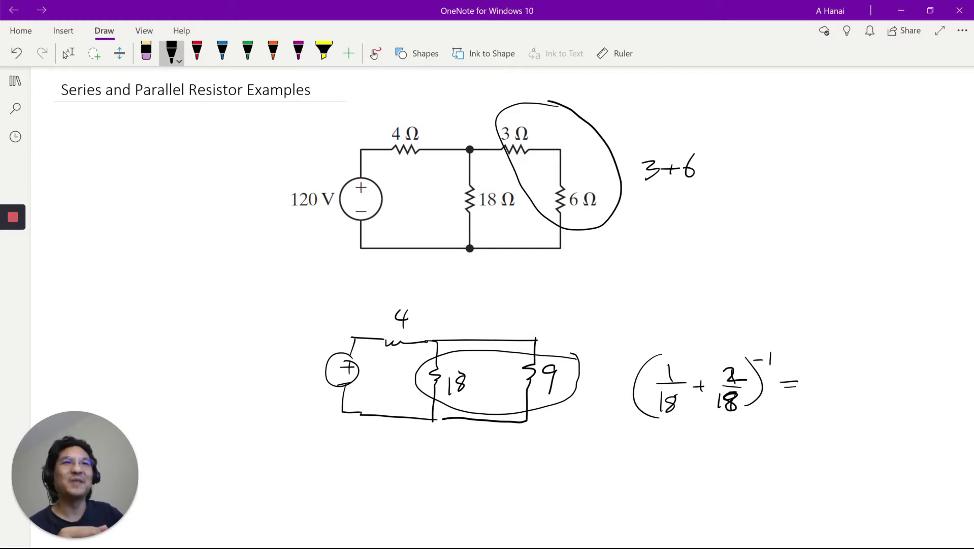
{"action": "mouse_move", "coordinate": [817, 363]}
{"action": "left_mouse_down"}
{"action": "mouse_move", "coordinate": [816, 386]}
{"action": "mouse_move", "coordinate": [832, 366]}
{"action": "mouse_move", "coordinate": [837, 388]}
{"action": "left_mouse_up"}
{"action": "mouse_move", "coordinate": [824, 395]}
{"action": "left_mouse_down"}
{"action": "mouse_move", "coordinate": [833, 397]}
{"action": "mouse_move", "coordinate": [827, 408]}
{"action": "mouse_move", "coordinate": [858, 384]}
{"action": "left_mouse_up"}
{"action": "left_click_drag", "start_coordinate": [846, 391], "coordinate": [871, 390]}
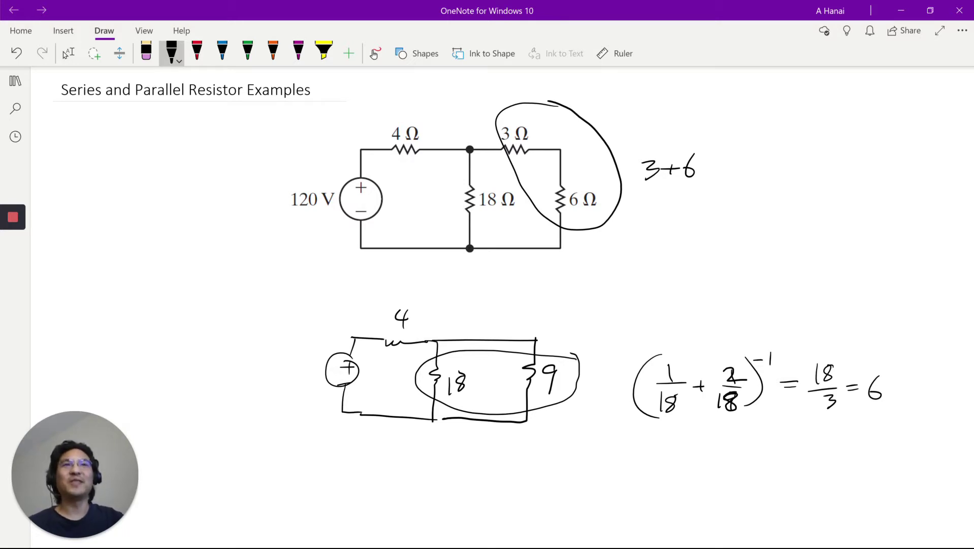
{"action": "mouse_move", "coordinate": [569, 349]}
{"action": "left_mouse_down"}
{"action": "mouse_move", "coordinate": [590, 376]}
{"action": "mouse_move", "coordinate": [589, 366]}
{"action": "mouse_move", "coordinate": [525, 392]}
{"action": "left_mouse_up"}
Try and undo loops around the 3 Ω and 6 Ω resistors, then remove the heavy circle around the 9
{"action": "left_click_drag", "start_coordinate": [531, 109], "coordinate": [505, 109]}
{"action": "mouse_move", "coordinate": [594, 180]}
{"action": "left_mouse_down"}
{"action": "mouse_move", "coordinate": [610, 223]}
{"action": "mouse_move", "coordinate": [602, 228]}
{"action": "left_mouse_up"}
{"action": "key", "text": "ctrl+z"}
{"action": "key", "text": "ctrl+z"}
{"action": "mouse_move", "coordinate": [539, 118]}
{"action": "left_mouse_down"}
{"action": "mouse_move", "coordinate": [487, 157]}
{"action": "mouse_move", "coordinate": [476, 124]}
{"action": "left_mouse_up"}
{"action": "mouse_move", "coordinate": [617, 189]}
{"action": "left_mouse_down"}
{"action": "mouse_move", "coordinate": [556, 204]}
{"action": "mouse_move", "coordinate": [625, 191]}
{"action": "left_mouse_up"}
{"action": "key", "text": "ctrl+z"}
{"action": "key", "text": "ctrl+z"}
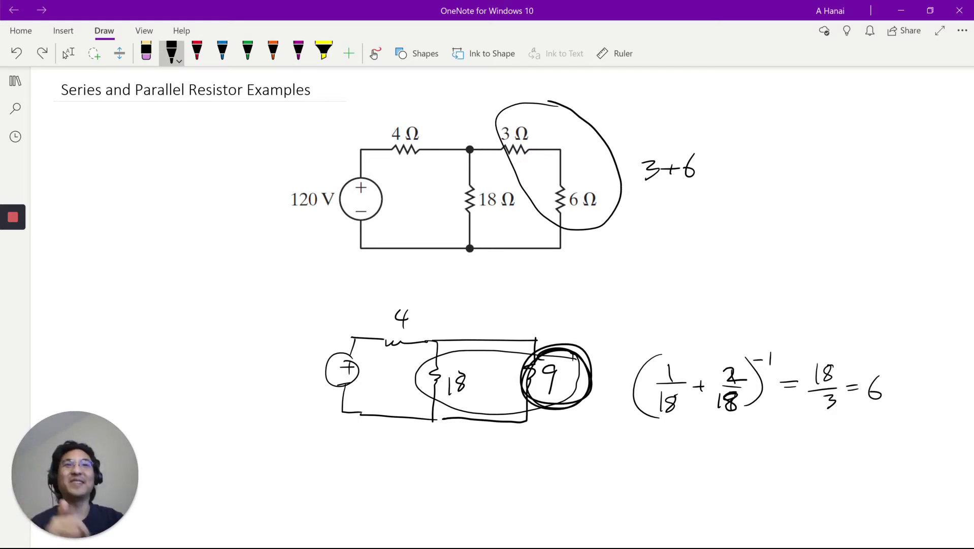
{"action": "mouse_move", "coordinate": [627, 189]}
{"action": "left_mouse_down"}
{"action": "mouse_move", "coordinate": [559, 203]}
{"action": "mouse_move", "coordinate": [599, 231]}
{"action": "mouse_move", "coordinate": [630, 193]}
{"action": "left_mouse_up"}
{"action": "key", "text": "ctrl+z"}
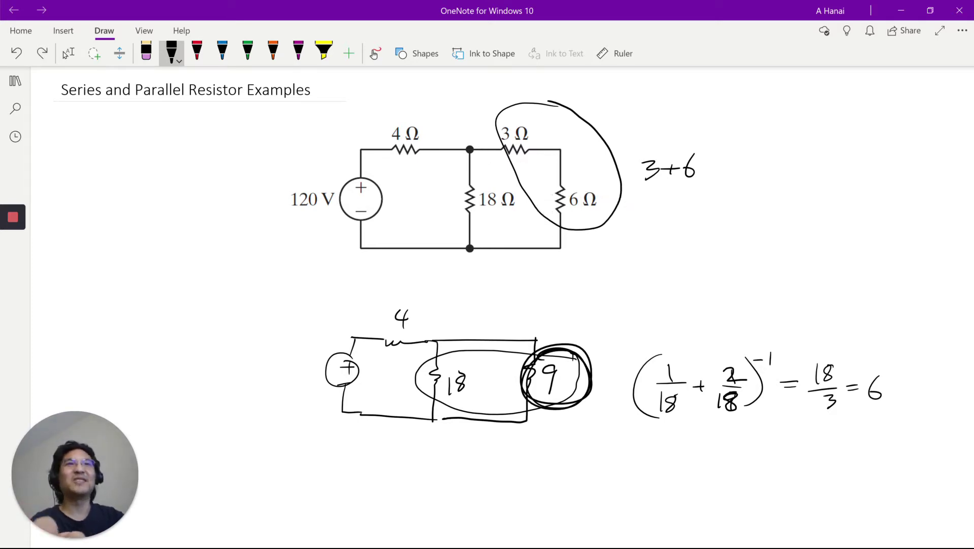
{"action": "key", "text": "ctrl+z"}
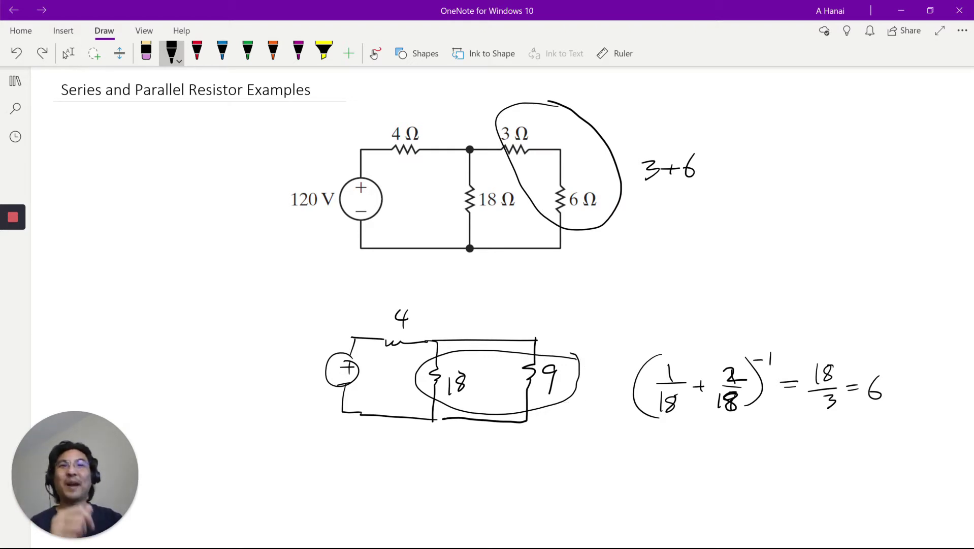
Draw and undo temporary loops around the 18, the 9 and the result 6
{"action": "mouse_move", "coordinate": [473, 358]}
{"action": "left_mouse_down"}
{"action": "mouse_move", "coordinate": [447, 368]}
{"action": "mouse_move", "coordinate": [475, 359]}
{"action": "left_mouse_up"}
{"action": "mouse_move", "coordinate": [564, 356]}
{"action": "left_mouse_down"}
{"action": "mouse_move", "coordinate": [526, 376]}
{"action": "mouse_move", "coordinate": [572, 358]}
{"action": "left_mouse_up"}
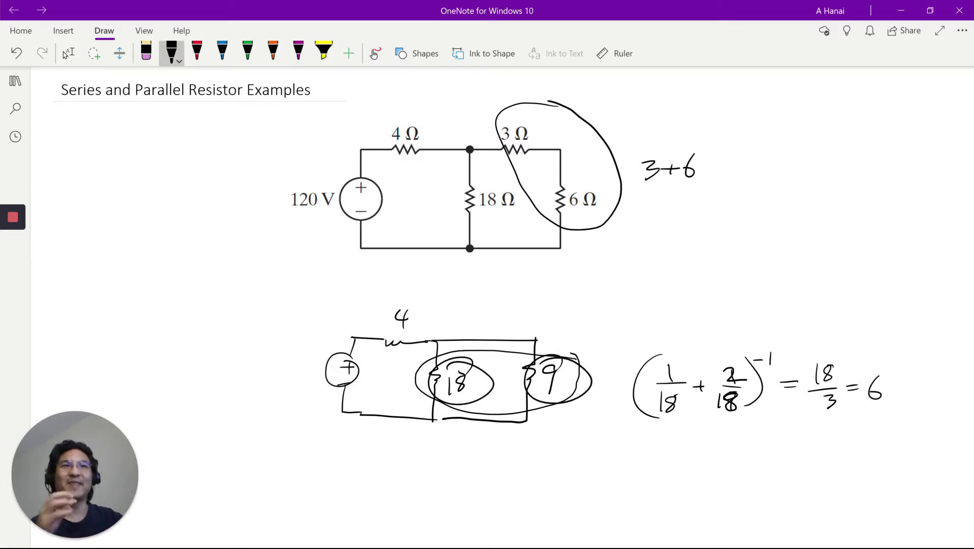
{"action": "key", "text": "ctrl+z"}
{"action": "key", "text": "ctrl+z"}
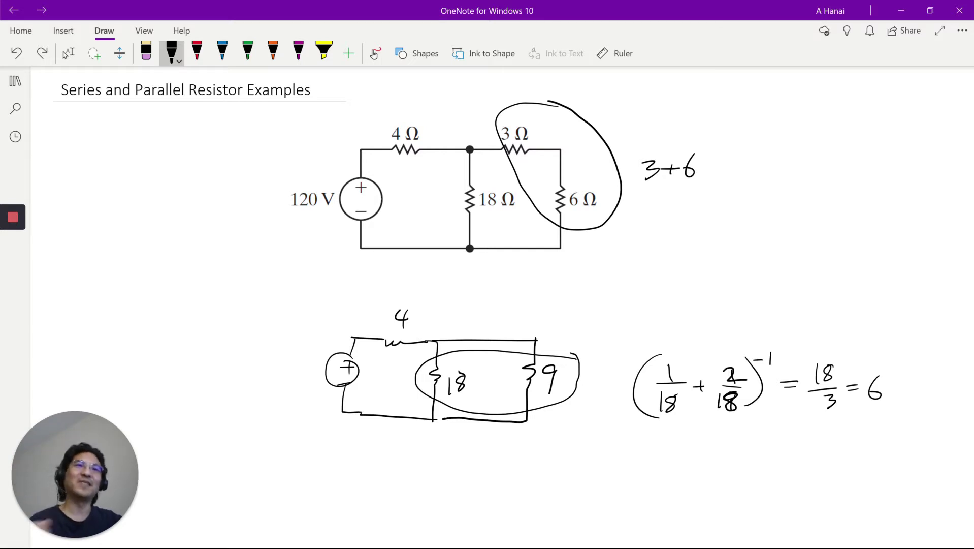
{"action": "mouse_move", "coordinate": [574, 354]}
{"action": "left_mouse_down"}
{"action": "mouse_move", "coordinate": [602, 391]}
{"action": "mouse_move", "coordinate": [609, 366]}
{"action": "mouse_move", "coordinate": [585, 348]}
{"action": "left_mouse_up"}
{"action": "key", "text": "ctrl+z"}
{"action": "mouse_move", "coordinate": [886, 370]}
{"action": "left_mouse_down"}
{"action": "mouse_move", "coordinate": [871, 415]}
{"action": "mouse_move", "coordinate": [884, 368]}
{"action": "left_mouse_up"}
{"action": "key", "text": "ctrl+z"}
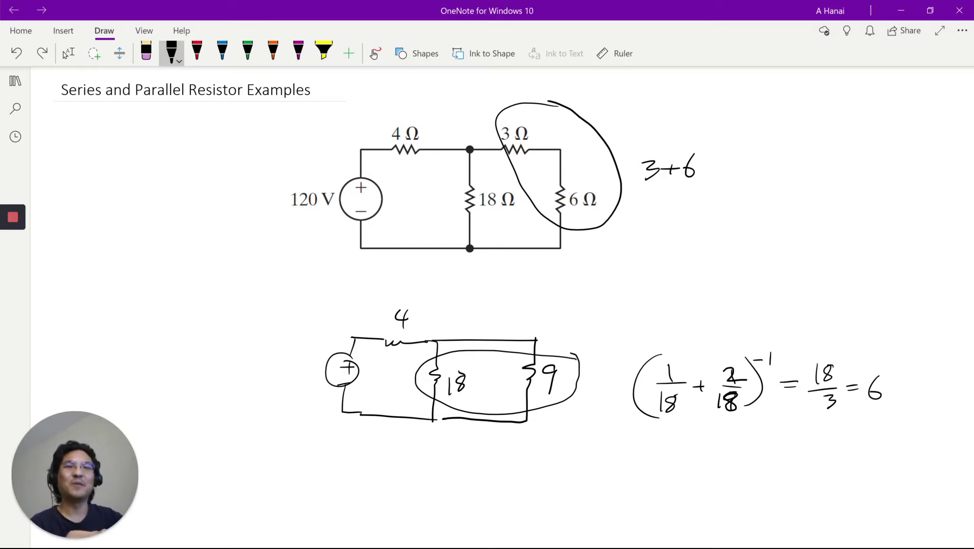
{"action": "mouse_move", "coordinate": [576, 353]}
{"action": "left_mouse_down"}
{"action": "mouse_move", "coordinate": [539, 406]}
{"action": "mouse_move", "coordinate": [584, 351]}
{"action": "left_mouse_up"}
{"action": "key", "text": "ctrl+z"}
Sketch the next reduction below: the source with 4 and 6 resistors in series
{"action": "left_click_drag", "start_coordinate": [368, 472], "coordinate": [420, 478]}
{"action": "mouse_move", "coordinate": [386, 451]}
{"action": "left_mouse_down"}
{"action": "mouse_move", "coordinate": [420, 477]}
{"action": "mouse_move", "coordinate": [425, 533]}
{"action": "left_mouse_up"}
{"action": "mouse_move", "coordinate": [445, 494]}
{"action": "left_mouse_down"}
{"action": "mouse_move", "coordinate": [438, 509]}
{"action": "mouse_move", "coordinate": [357, 529]}
{"action": "left_mouse_up"}
{"action": "left_click_drag", "start_coordinate": [343, 493], "coordinate": [355, 493]}
{"action": "mouse_move", "coordinate": [350, 487]}
{"action": "left_mouse_down"}
{"action": "mouse_move", "coordinate": [350, 500]}
{"action": "mouse_move", "coordinate": [355, 485]}
{"action": "left_mouse_up"}
{"action": "left_click_drag", "start_coordinate": [344, 503], "coordinate": [367, 478]}
{"action": "left_click_drag", "start_coordinate": [359, 527], "coordinate": [347, 510]}
{"action": "mouse_move", "coordinate": [432, 441]}
{"action": "left_mouse_down"}
{"action": "mouse_move", "coordinate": [377, 514]}
{"action": "mouse_move", "coordinate": [429, 444]}
{"action": "left_mouse_up"}
{"action": "key", "text": "ctrl+z"}
Draw the final circuit with the source driving a single 10 Ω resistor
{"action": "left_click_drag", "start_coordinate": [542, 482], "coordinate": [559, 480]}
{"action": "left_click_drag", "start_coordinate": [551, 470], "coordinate": [550, 489]}
{"action": "mouse_move", "coordinate": [544, 495]}
{"action": "left_mouse_down"}
{"action": "mouse_move", "coordinate": [559, 495]}
{"action": "mouse_move", "coordinate": [556, 464]}
{"action": "mouse_move", "coordinate": [629, 461]}
{"action": "mouse_move", "coordinate": [629, 513]}
{"action": "mouse_move", "coordinate": [583, 522]}
{"action": "mouse_move", "coordinate": [557, 509]}
{"action": "left_mouse_up"}
{"action": "left_click_drag", "start_coordinate": [643, 484], "coordinate": [644, 500]}
{"action": "left_click_drag", "start_coordinate": [656, 488], "coordinate": [688, 498]}
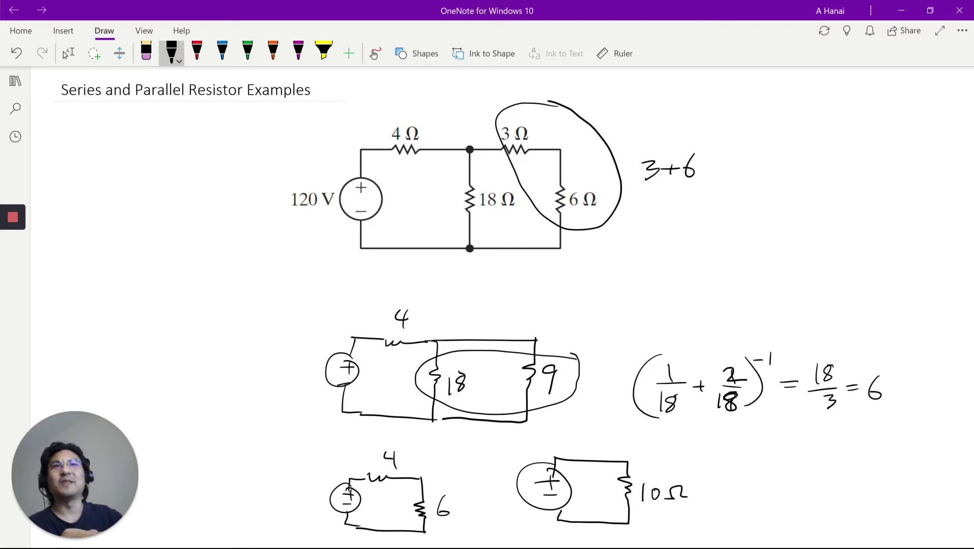
Draw and undo temporary marks around the 120 V source, circuit junctions and 10 Ω resistor
{"action": "mouse_move", "coordinate": [391, 166]}
{"action": "left_mouse_down"}
{"action": "mouse_move", "coordinate": [284, 231]}
{"action": "mouse_move", "coordinate": [354, 170]}
{"action": "left_mouse_up"}
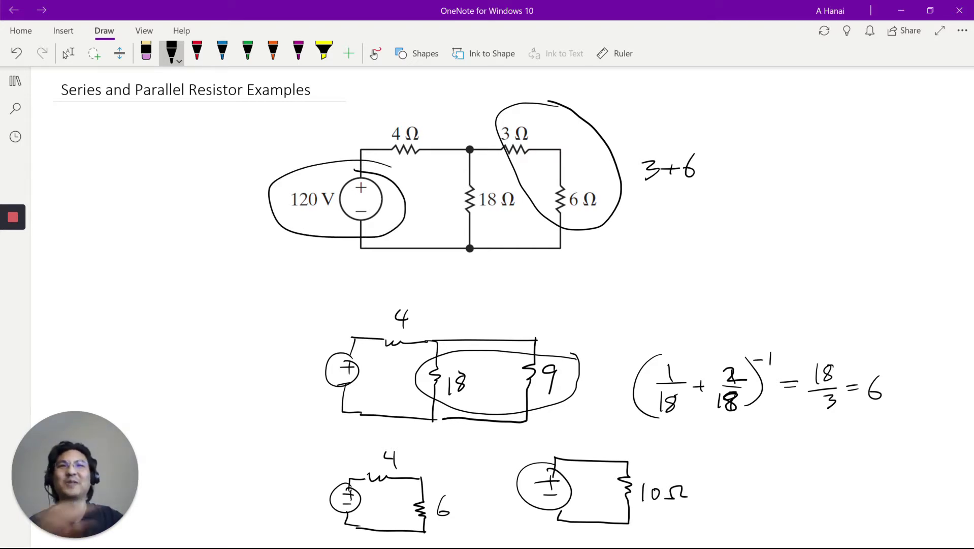
{"action": "key", "text": "ctrl+z"}
{"action": "mouse_move", "coordinate": [367, 145]}
{"action": "left_mouse_down"}
{"action": "mouse_move", "coordinate": [351, 152]}
{"action": "mouse_move", "coordinate": [369, 148]}
{"action": "left_mouse_up"}
{"action": "mouse_move", "coordinate": [370, 240]}
{"action": "left_mouse_down"}
{"action": "mouse_move", "coordinate": [380, 254]}
{"action": "mouse_move", "coordinate": [356, 243]}
{"action": "left_mouse_up"}
{"action": "key", "text": "ctrl+z"}
{"action": "key", "text": "ctrl+z"}
{"action": "mouse_move", "coordinate": [359, 109]}
{"action": "left_mouse_down"}
{"action": "mouse_move", "coordinate": [368, 140]}
{"action": "mouse_move", "coordinate": [704, 147]}
{"action": "mouse_move", "coordinate": [396, 119]}
{"action": "left_mouse_up"}
{"action": "key", "text": "ctrl+z"}
{"action": "mouse_move", "coordinate": [684, 454]}
{"action": "left_mouse_down"}
{"action": "mouse_move", "coordinate": [714, 513]}
{"action": "mouse_move", "coordinate": [708, 496]}
{"action": "left_mouse_up"}
{"action": "key", "text": "ctrl+z"}
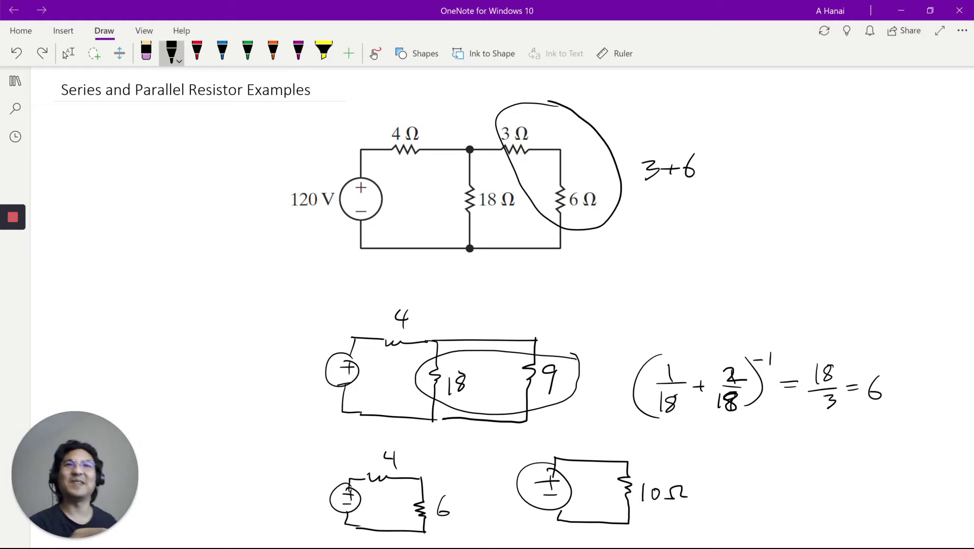
Switch to Select/Type and scroll to the 65 V circuit
{"action": "left_click", "coordinate": [68, 53]}
{"action": "scroll", "coordinate": [472, 292], "scroll_direction": "down", "scroll_amount": 15}
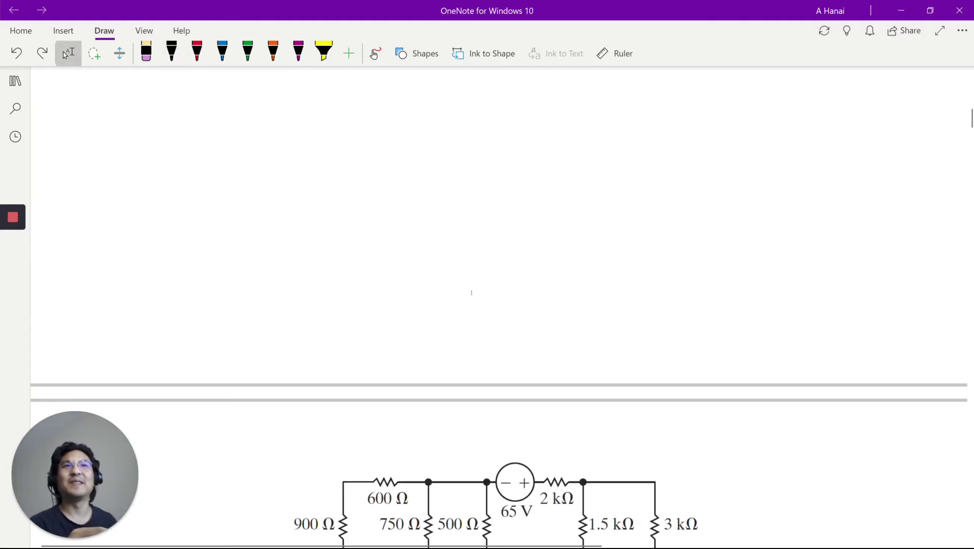
{"action": "scroll", "coordinate": [473, 292], "scroll_direction": "down", "scroll_amount": 3}
{"action": "scroll", "coordinate": [473, 292], "scroll_direction": "up", "scroll_amount": 2}
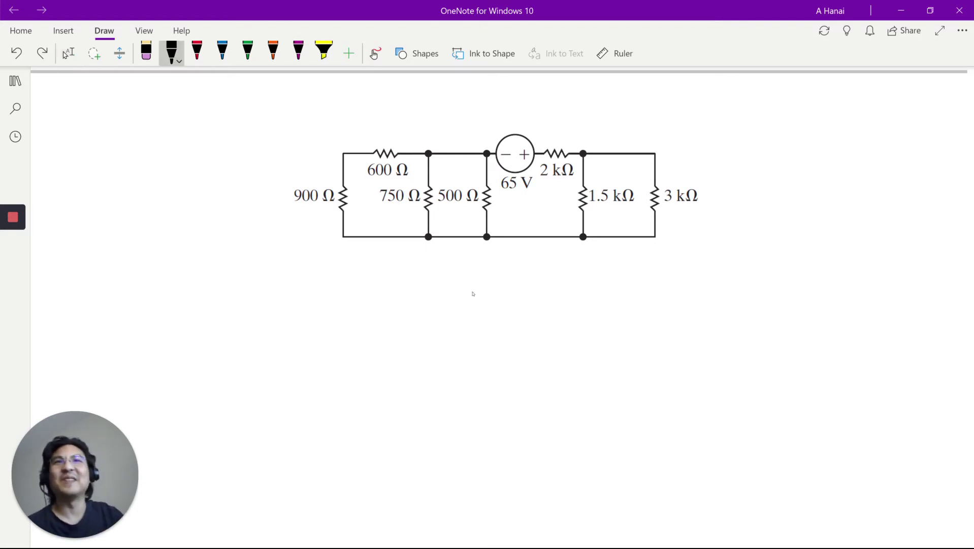
Loop the 900 Ω and 600 Ω resistors and label them 1500 Ω
{"action": "mouse_move", "coordinate": [361, 131]}
{"action": "left_mouse_down"}
{"action": "mouse_move", "coordinate": [280, 189]}
{"action": "mouse_move", "coordinate": [335, 208]}
{"action": "mouse_move", "coordinate": [413, 167]}
{"action": "mouse_move", "coordinate": [385, 133]}
{"action": "mouse_move", "coordinate": [348, 131]}
{"action": "left_mouse_up"}
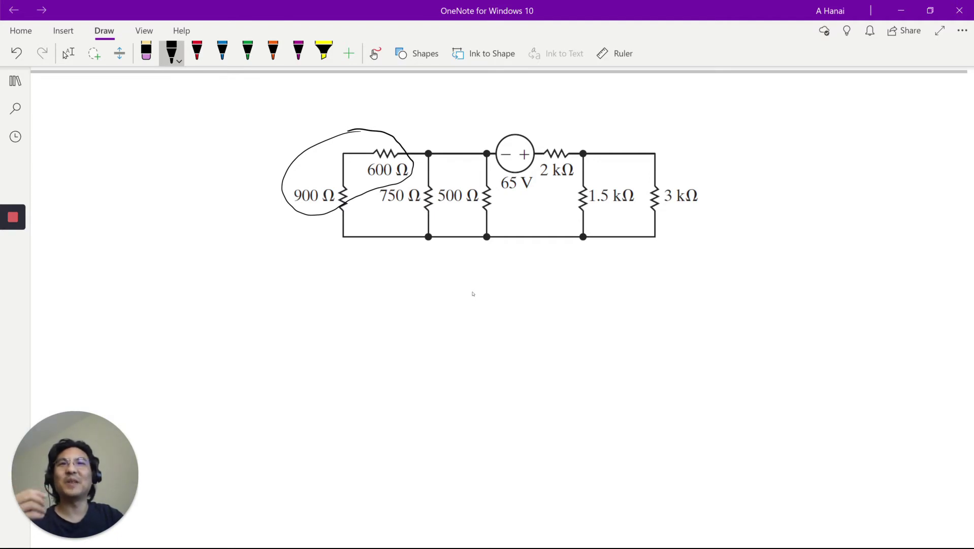
{"action": "left_click_drag", "start_coordinate": [260, 128], "coordinate": [260, 152]}
{"action": "mouse_move", "coordinate": [269, 133]}
{"action": "left_mouse_down"}
{"action": "mouse_move", "coordinate": [268, 149]}
{"action": "mouse_move", "coordinate": [289, 129]}
{"action": "left_mouse_up"}
{"action": "left_click_drag", "start_coordinate": [293, 131], "coordinate": [335, 130]}
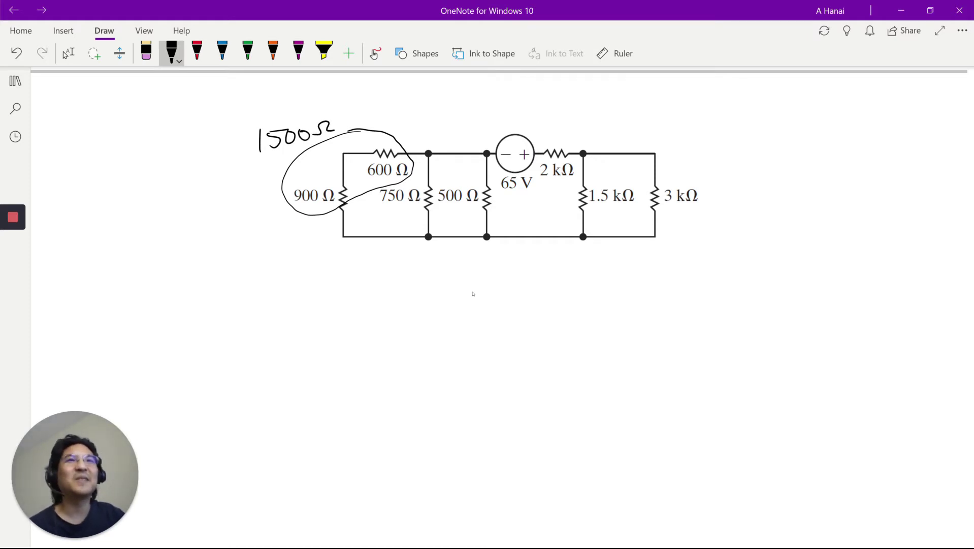
Circle the 750 Ω and 500 Ω resistors and write (1/750 + 1/500)^-1 below the circuit
{"action": "mouse_move", "coordinate": [417, 180]}
{"action": "left_mouse_down"}
{"action": "mouse_move", "coordinate": [375, 194]}
{"action": "mouse_move", "coordinate": [428, 223]}
{"action": "mouse_move", "coordinate": [494, 219]}
{"action": "mouse_move", "coordinate": [501, 196]}
{"action": "mouse_move", "coordinate": [424, 181]}
{"action": "left_mouse_up"}
{"action": "mouse_move", "coordinate": [401, 220]}
{"action": "left_mouse_down"}
{"action": "mouse_move", "coordinate": [383, 277]}
{"action": "mouse_move", "coordinate": [342, 300]}
{"action": "mouse_move", "coordinate": [363, 303]}
{"action": "mouse_move", "coordinate": [332, 328]}
{"action": "mouse_move", "coordinate": [384, 304]}
{"action": "left_mouse_up"}
{"action": "mouse_move", "coordinate": [379, 300]}
{"action": "left_mouse_down"}
{"action": "mouse_move", "coordinate": [379, 309]}
{"action": "mouse_move", "coordinate": [408, 306]}
{"action": "left_mouse_up"}
{"action": "mouse_move", "coordinate": [401, 306]}
{"action": "left_mouse_down"}
{"action": "mouse_move", "coordinate": [418, 306]}
{"action": "mouse_move", "coordinate": [399, 323]}
{"action": "left_mouse_up"}
{"action": "left_click_drag", "start_coordinate": [406, 313], "coordinate": [414, 314]}
{"action": "left_click_drag", "start_coordinate": [428, 312], "coordinate": [434, 321]}
{"action": "left_click_drag", "start_coordinate": [339, 281], "coordinate": [333, 329]}
{"action": "left_click_drag", "start_coordinate": [443, 285], "coordinate": [470, 303]}
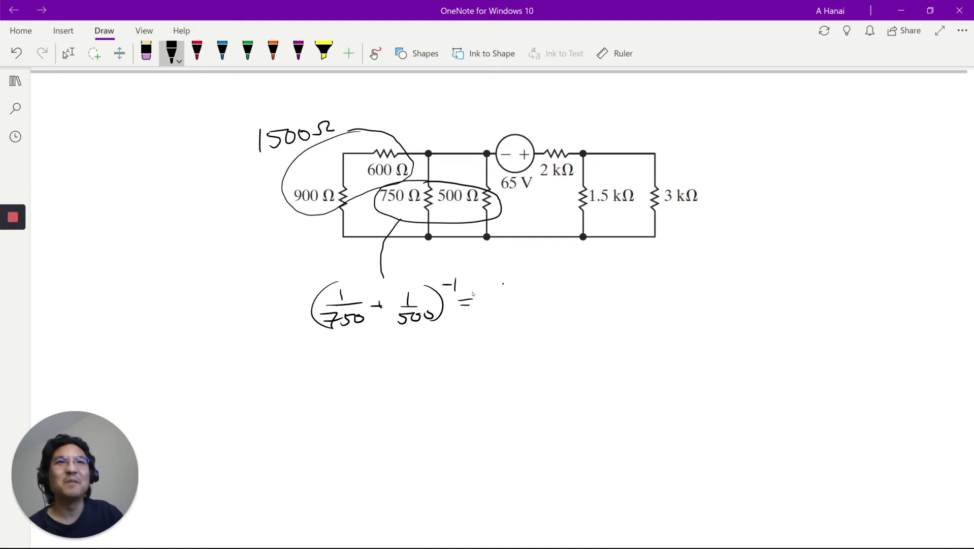
Continue the equation as (2/1500 + 3/1500)^-1 = 300
{"action": "mouse_move", "coordinate": [503, 284]}
{"action": "left_mouse_down"}
{"action": "mouse_move", "coordinate": [540, 298]}
{"action": "mouse_move", "coordinate": [497, 321]}
{"action": "left_mouse_up"}
{"action": "mouse_move", "coordinate": [510, 307]}
{"action": "left_mouse_down"}
{"action": "mouse_move", "coordinate": [507, 320]}
{"action": "mouse_move", "coordinate": [519, 307]}
{"action": "left_mouse_up"}
{"action": "left_click_drag", "start_coordinate": [525, 309], "coordinate": [561, 300]}
{"action": "mouse_move", "coordinate": [555, 294]}
{"action": "left_mouse_down"}
{"action": "mouse_move", "coordinate": [554, 305]}
{"action": "mouse_move", "coordinate": [601, 297]}
{"action": "left_mouse_up"}
{"action": "left_click_drag", "start_coordinate": [578, 303], "coordinate": [574, 319]}
{"action": "mouse_move", "coordinate": [585, 311]}
{"action": "left_mouse_down"}
{"action": "mouse_move", "coordinate": [592, 318]}
{"action": "mouse_move", "coordinate": [601, 308]}
{"action": "left_mouse_up"}
{"action": "left_click_drag", "start_coordinate": [599, 309], "coordinate": [607, 311]}
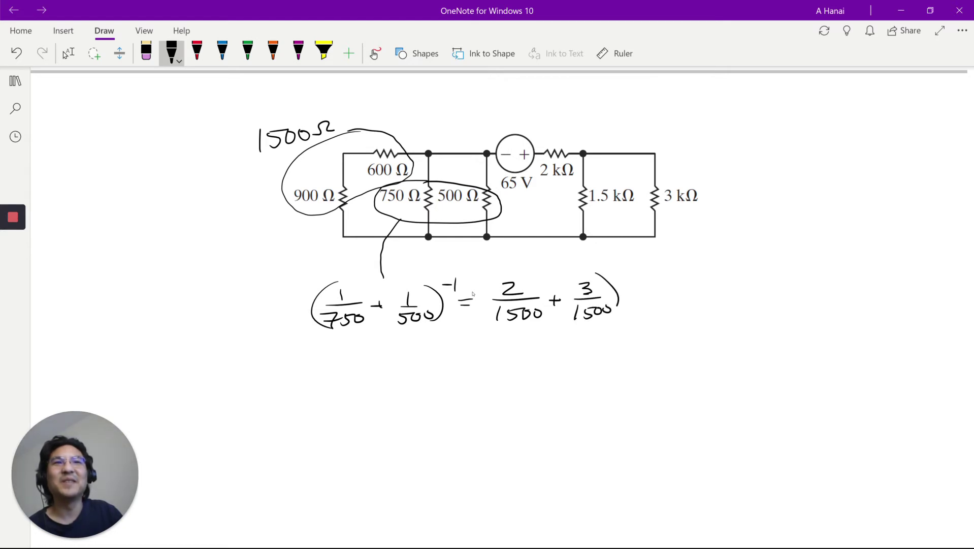
{"action": "left_click_drag", "start_coordinate": [508, 273], "coordinate": [505, 326]}
{"action": "mouse_move", "coordinate": [628, 272]}
{"action": "left_mouse_down"}
{"action": "mouse_move", "coordinate": [626, 284]}
{"action": "mouse_move", "coordinate": [669, 295]}
{"action": "mouse_move", "coordinate": [664, 302]}
{"action": "left_mouse_up"}
{"action": "left_click_drag", "start_coordinate": [692, 291], "coordinate": [710, 291]}
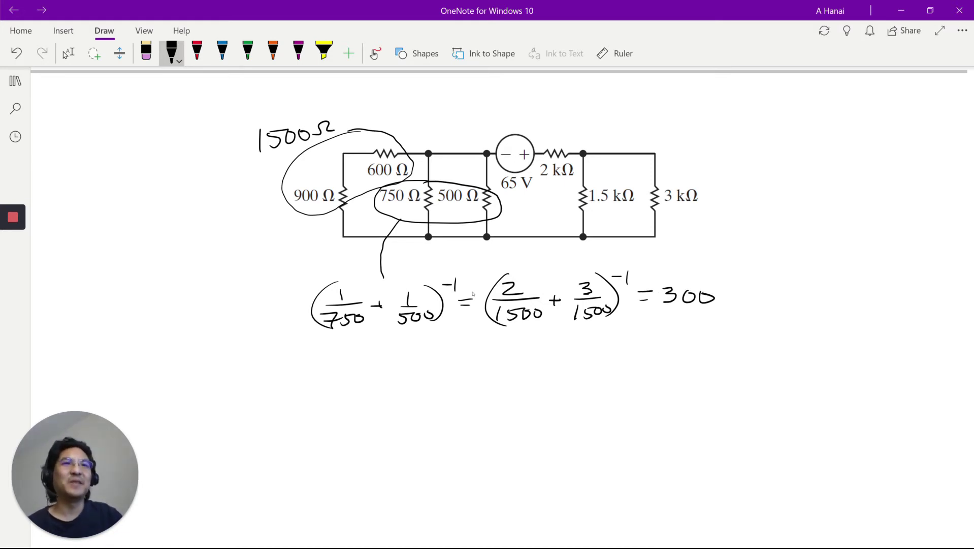
Circle the 300 result, then undo it along with a stray stroke
{"action": "left_click_drag", "start_coordinate": [704, 280], "coordinate": [692, 278]}
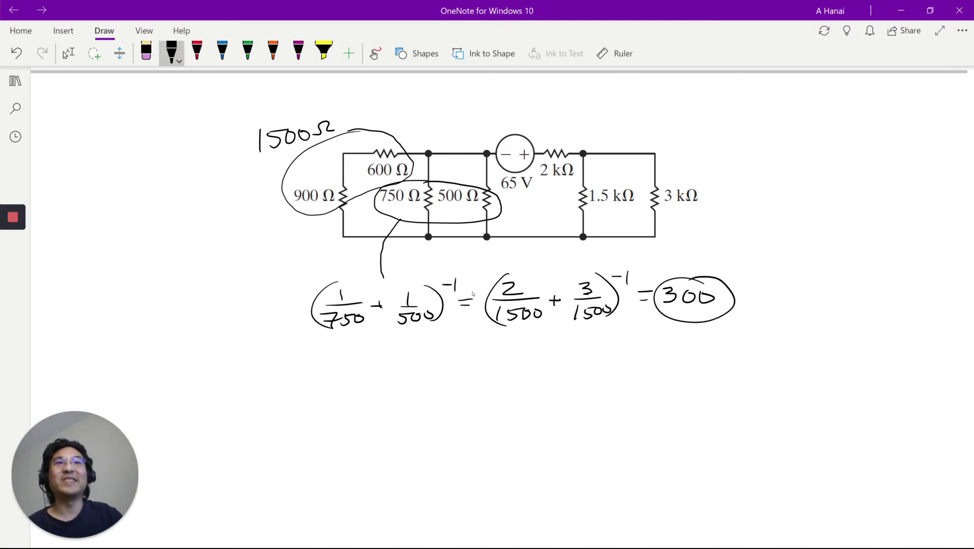
{"action": "mouse_move", "coordinate": [467, 178]}
{"action": "left_mouse_down"}
{"action": "mouse_move", "coordinate": [386, 200]}
{"action": "mouse_move", "coordinate": [411, 209]}
{"action": "left_mouse_up"}
{"action": "key", "text": "ctrl+z"}
{"action": "key", "text": "ctrl+z"}
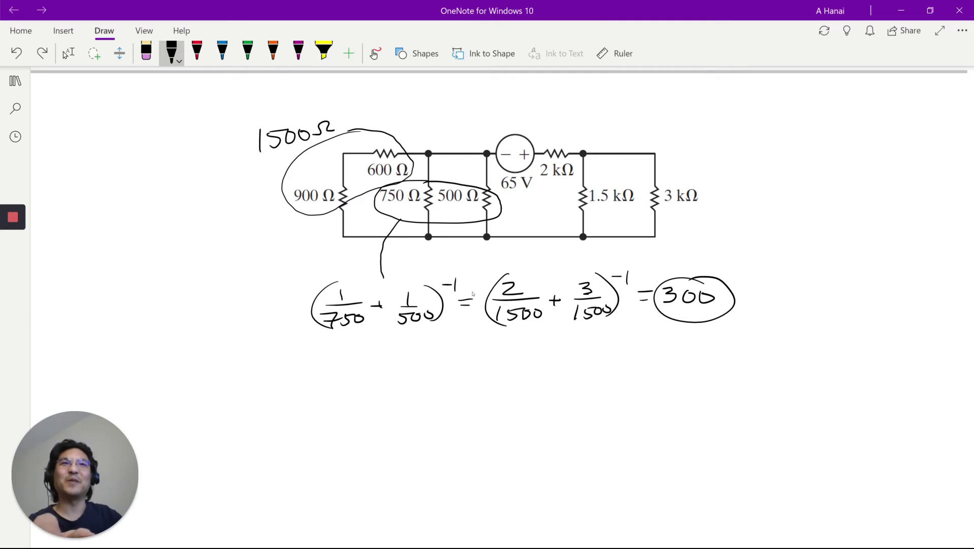
{"action": "key", "text": "ctrl+z"}
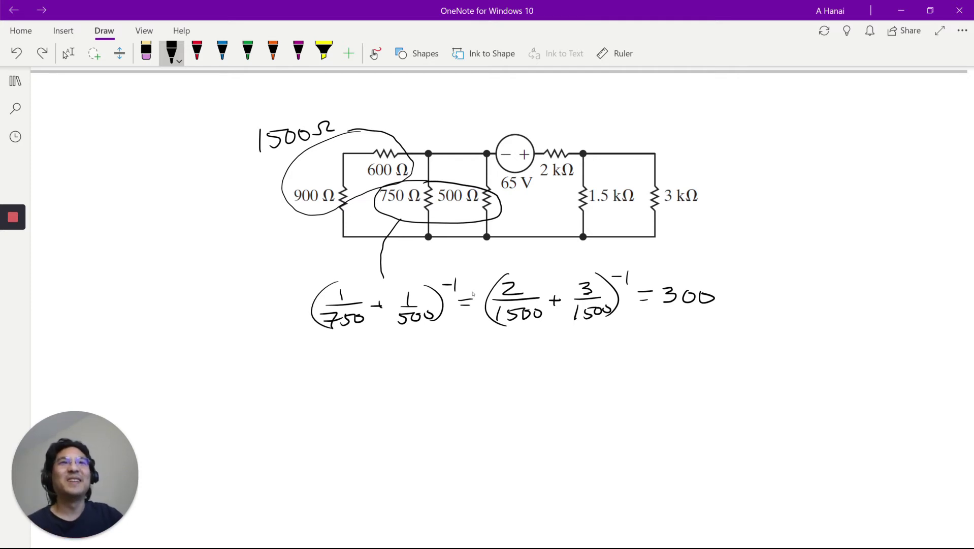
Circle the 1.5 kΩ and 3 kΩ resistors and write (1/1500 + 1/3000)^-1 at the top right
{"action": "mouse_move", "coordinate": [615, 171]}
{"action": "left_mouse_down"}
{"action": "mouse_move", "coordinate": [585, 174]}
{"action": "mouse_move", "coordinate": [563, 194]}
{"action": "mouse_move", "coordinate": [585, 217]}
{"action": "mouse_move", "coordinate": [658, 226]}
{"action": "mouse_move", "coordinate": [703, 217]}
{"action": "mouse_move", "coordinate": [709, 188]}
{"action": "mouse_move", "coordinate": [607, 172]}
{"action": "left_mouse_up"}
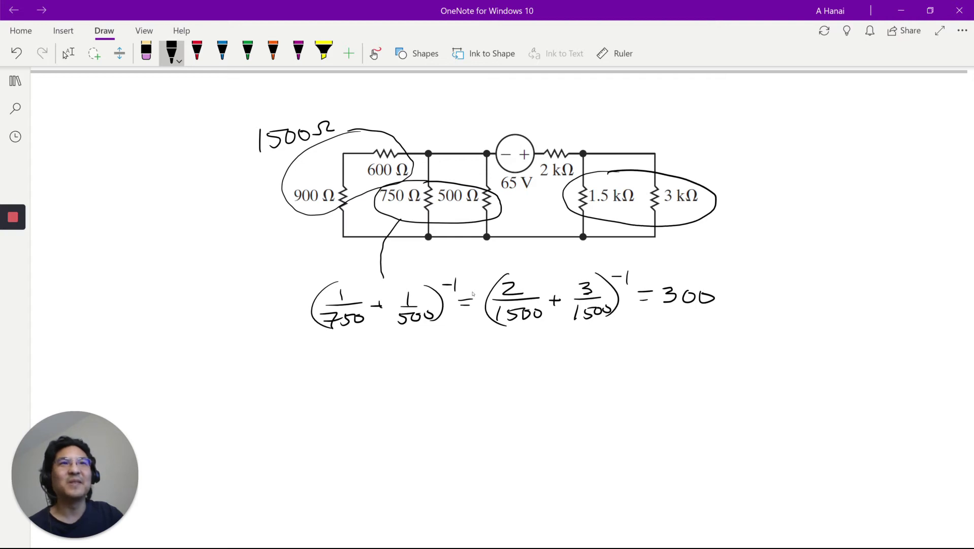
{"action": "mouse_move", "coordinate": [748, 144]}
{"action": "left_mouse_down"}
{"action": "mouse_move", "coordinate": [781, 158]}
{"action": "mouse_move", "coordinate": [738, 165]}
{"action": "mouse_move", "coordinate": [735, 181]}
{"action": "mouse_move", "coordinate": [810, 163]}
{"action": "left_mouse_up"}
{"action": "mouse_move", "coordinate": [803, 156]}
{"action": "left_mouse_down"}
{"action": "mouse_move", "coordinate": [803, 169]}
{"action": "mouse_move", "coordinate": [830, 161]}
{"action": "left_mouse_up"}
{"action": "mouse_move", "coordinate": [820, 162]}
{"action": "left_mouse_down"}
{"action": "mouse_move", "coordinate": [841, 161]}
{"action": "mouse_move", "coordinate": [828, 181]}
{"action": "mouse_move", "coordinate": [834, 175]}
{"action": "left_mouse_up"}
{"action": "left_click_drag", "start_coordinate": [841, 174], "coordinate": [850, 175]}
{"action": "mouse_move", "coordinate": [849, 145]}
{"action": "left_mouse_down"}
{"action": "mouse_move", "coordinate": [863, 151]}
{"action": "mouse_move", "coordinate": [853, 185]}
{"action": "left_mouse_up"}
{"action": "left_click_drag", "start_coordinate": [745, 134], "coordinate": [721, 184]}
{"action": "left_click_drag", "start_coordinate": [859, 141], "coordinate": [868, 140]}
{"action": "left_click_drag", "start_coordinate": [871, 135], "coordinate": [873, 147]}
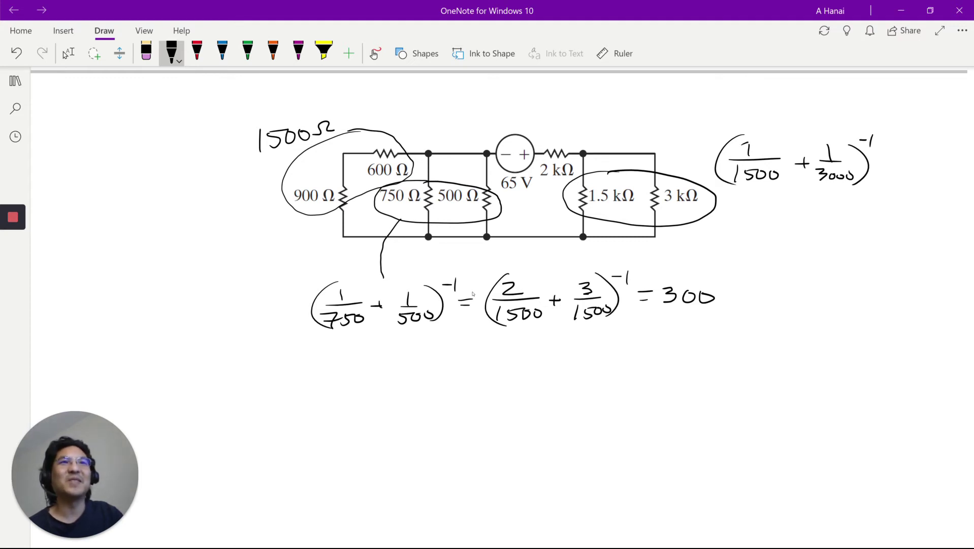
Finish the equation with = 1000, reverting a mistaken numerator edit
{"action": "mouse_move", "coordinate": [745, 143]}
{"action": "left_mouse_down"}
{"action": "mouse_move", "coordinate": [746, 155]}
{"action": "mouse_move", "coordinate": [762, 152]}
{"action": "left_mouse_up"}
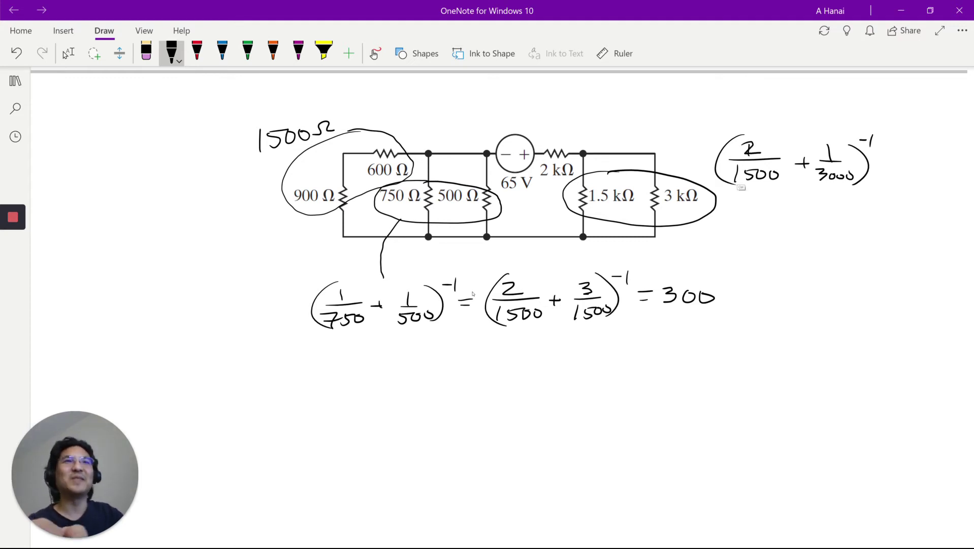
{"action": "key", "text": "ctrl+z"}
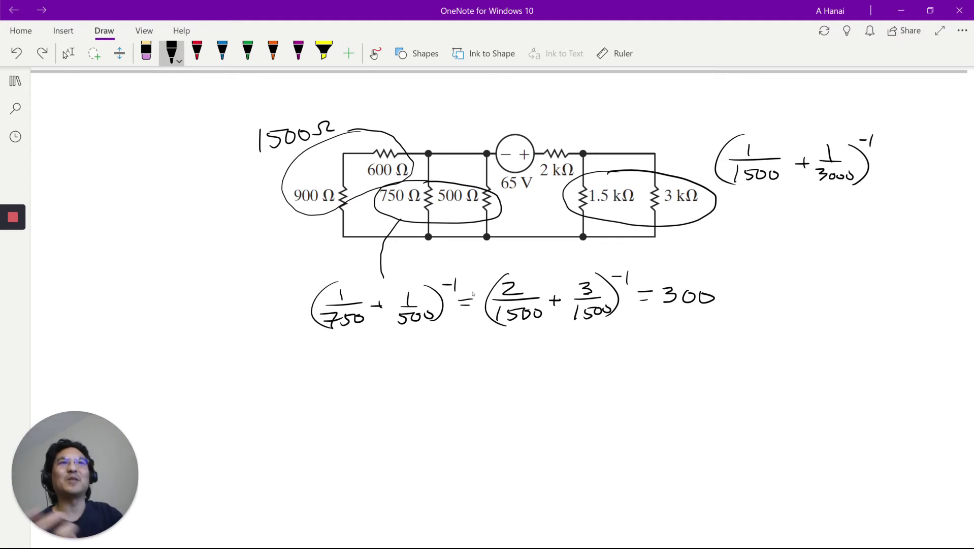
{"action": "left_click_drag", "start_coordinate": [878, 161], "coordinate": [891, 161]}
{"action": "left_click_drag", "start_coordinate": [878, 167], "coordinate": [891, 166]}
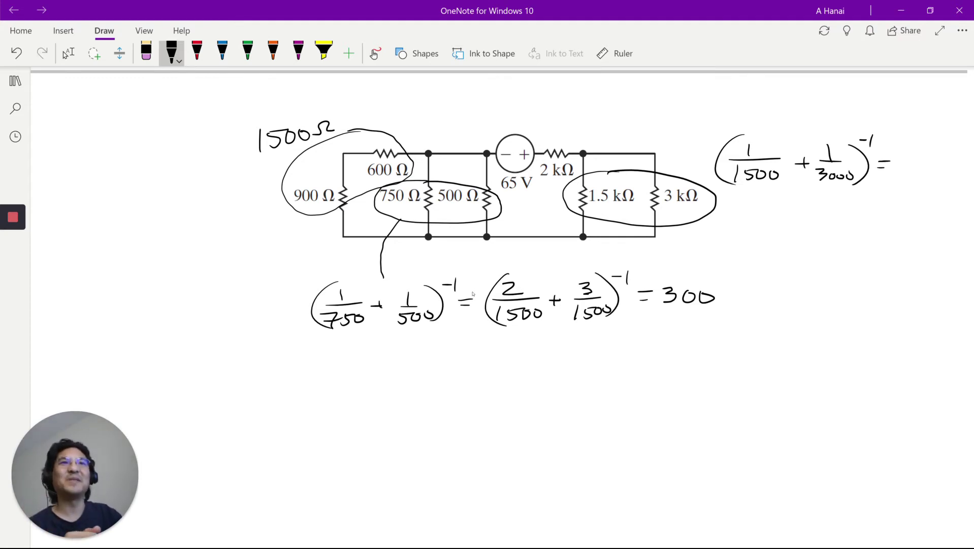
{"action": "mouse_move", "coordinate": [901, 157]}
{"action": "left_mouse_down"}
{"action": "mouse_move", "coordinate": [899, 175]}
{"action": "mouse_move", "coordinate": [912, 162]}
{"action": "mouse_move", "coordinate": [936, 164]}
{"action": "left_mouse_up"}
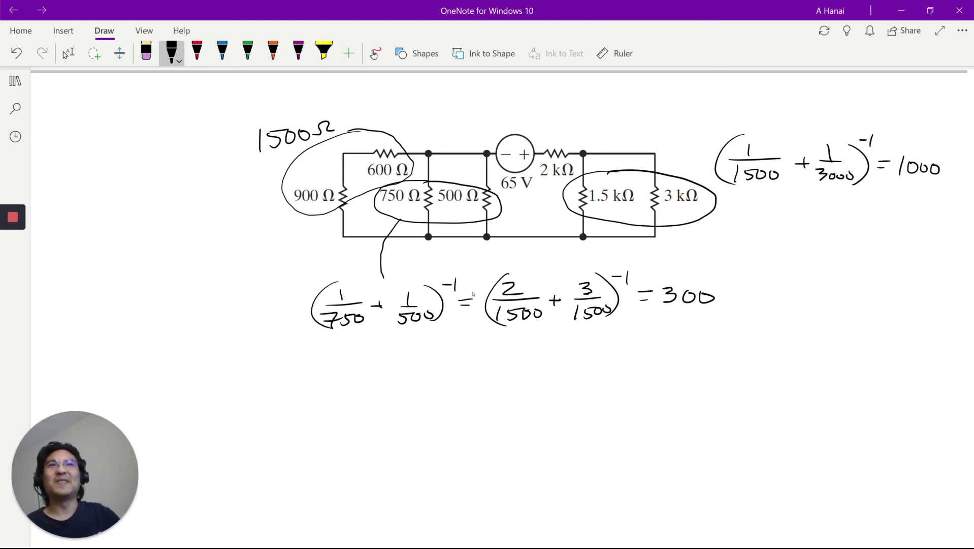
{"action": "mouse_move", "coordinate": [390, 134]}
{"action": "left_mouse_down"}
{"action": "mouse_move", "coordinate": [305, 216]}
{"action": "mouse_move", "coordinate": [414, 163]}
{"action": "mouse_move", "coordinate": [355, 213]}
{"action": "left_mouse_up"}
Draw the 1500 and 300 resistors in parallel below the equations
{"action": "key", "text": "ctrl+z"}
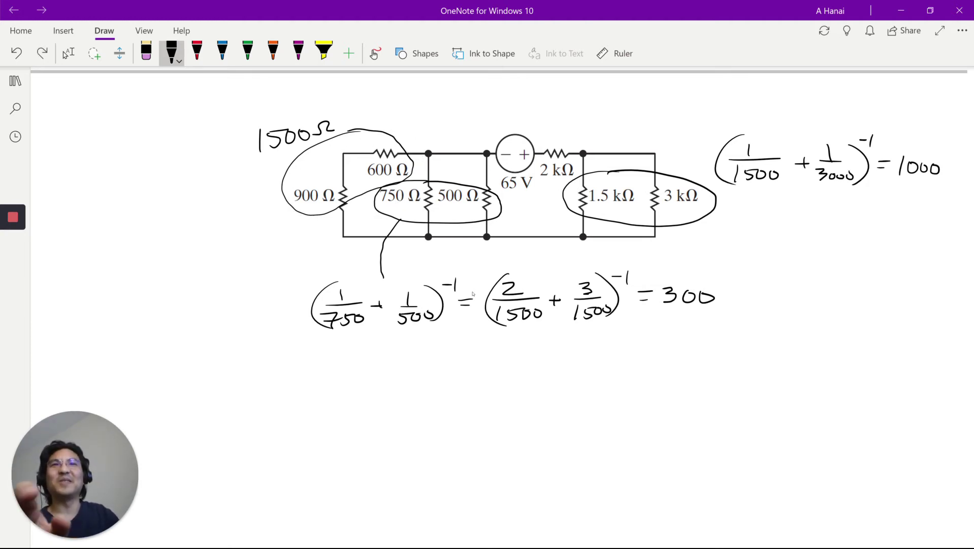
{"action": "left_click_drag", "start_coordinate": [427, 386], "coordinate": [424, 447]}
{"action": "left_click_drag", "start_coordinate": [372, 405], "coordinate": [369, 426]}
{"action": "mouse_move", "coordinate": [390, 412]}
{"action": "left_mouse_down"}
{"action": "mouse_move", "coordinate": [380, 422]}
{"action": "mouse_move", "coordinate": [482, 384]}
{"action": "left_mouse_up"}
{"action": "mouse_move", "coordinate": [483, 183]}
{"action": "left_mouse_down"}
{"action": "mouse_move", "coordinate": [501, 196]}
{"action": "mouse_move", "coordinate": [478, 182]}
{"action": "left_mouse_up"}
{"action": "key", "text": "ctrl+z"}
{"action": "mouse_move", "coordinate": [483, 381]}
{"action": "left_mouse_down"}
{"action": "mouse_move", "coordinate": [482, 428]}
{"action": "mouse_move", "coordinate": [513, 403]}
{"action": "left_mouse_up"}
{"action": "mouse_move", "coordinate": [526, 402]}
{"action": "left_mouse_down"}
{"action": "mouse_move", "coordinate": [528, 413]}
{"action": "mouse_move", "coordinate": [533, 405]}
{"action": "left_mouse_up"}
{"action": "mouse_move", "coordinate": [482, 429]}
{"action": "left_mouse_down"}
{"action": "mouse_move", "coordinate": [481, 447]}
{"action": "mouse_move", "coordinate": [436, 446]}
{"action": "left_mouse_up"}
Extend the top wire with the voltage source and a 2000 series resistor
{"action": "left_click_drag", "start_coordinate": [482, 383], "coordinate": [601, 375]}
{"action": "mouse_move", "coordinate": [594, 372]}
{"action": "left_mouse_down"}
{"action": "mouse_move", "coordinate": [607, 388]}
{"action": "mouse_move", "coordinate": [589, 364]}
{"action": "mouse_move", "coordinate": [629, 384]}
{"action": "mouse_move", "coordinate": [697, 383]}
{"action": "left_mouse_up"}
{"action": "mouse_move", "coordinate": [643, 361]}
{"action": "left_mouse_down"}
{"action": "mouse_move", "coordinate": [664, 371]}
{"action": "mouse_move", "coordinate": [669, 363]}
{"action": "left_mouse_up"}
{"action": "left_click_drag", "start_coordinate": [684, 362], "coordinate": [695, 362]}
{"action": "mouse_move", "coordinate": [703, 182]}
{"action": "left_mouse_down"}
{"action": "mouse_move", "coordinate": [565, 195]}
{"action": "mouse_move", "coordinate": [633, 178]}
{"action": "left_mouse_up"}
{"action": "key", "text": "ctrl+z"}
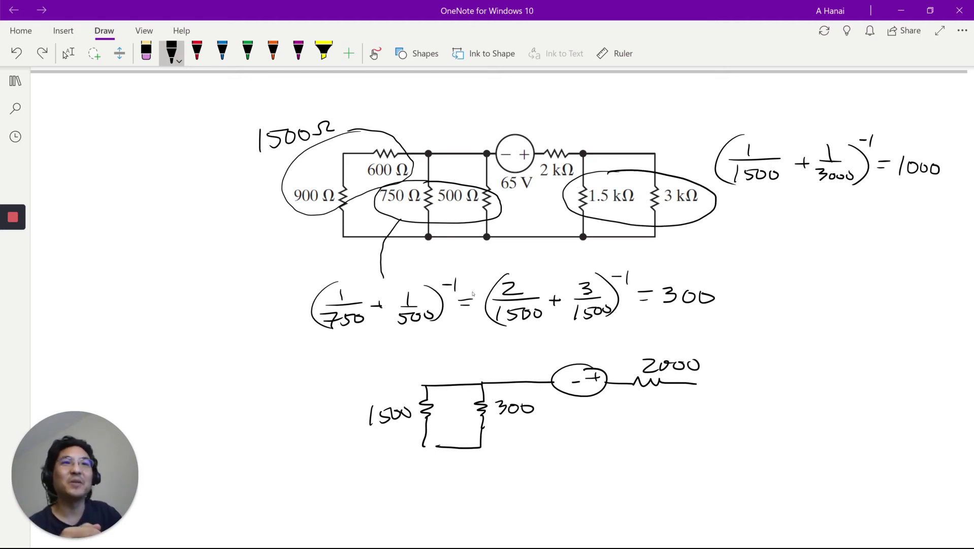
Add the right-hand 1000 resistor and close the loop with the bottom wire
{"action": "left_click_drag", "start_coordinate": [694, 384], "coordinate": [693, 443]}
{"action": "mouse_move", "coordinate": [706, 407]}
{"action": "left_mouse_down"}
{"action": "mouse_move", "coordinate": [693, 442]}
{"action": "mouse_move", "coordinate": [716, 410]}
{"action": "left_mouse_up"}
{"action": "mouse_move", "coordinate": [728, 409]}
{"action": "left_mouse_down"}
{"action": "mouse_move", "coordinate": [726, 418]}
{"action": "mouse_move", "coordinate": [732, 411]}
{"action": "left_mouse_up"}
{"action": "left_click_drag", "start_coordinate": [745, 410], "coordinate": [746, 411]}
{"action": "mouse_move", "coordinate": [693, 440]}
{"action": "left_mouse_down"}
{"action": "mouse_move", "coordinate": [692, 450]}
{"action": "mouse_move", "coordinate": [663, 452]}
{"action": "mouse_move", "coordinate": [480, 447]}
{"action": "left_mouse_up"}
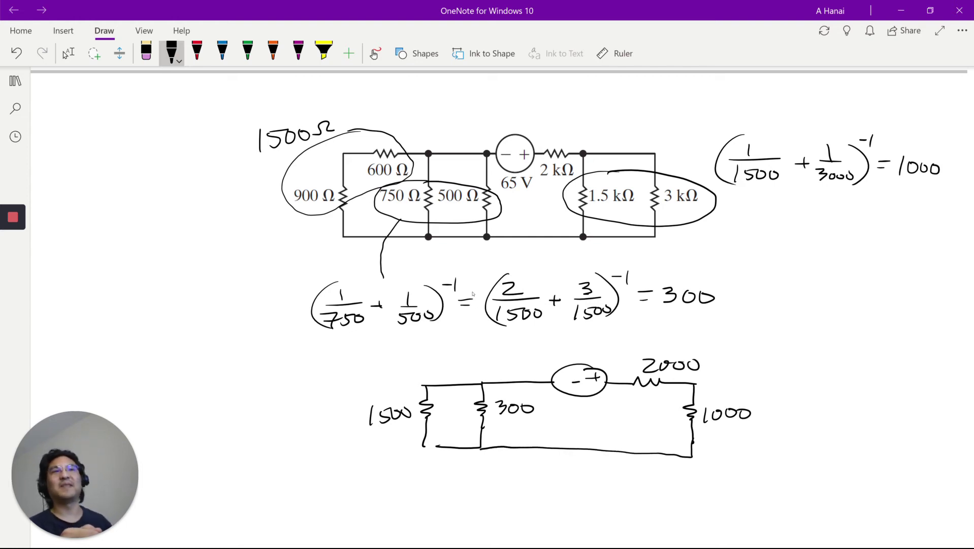
Scroll down and loop the 1500 and 300 resistors together, undoing the mistaken loops
{"action": "left_click", "coordinate": [68, 53]}
{"action": "scroll", "coordinate": [537, 339], "scroll_direction": "down", "scroll_amount": 3}
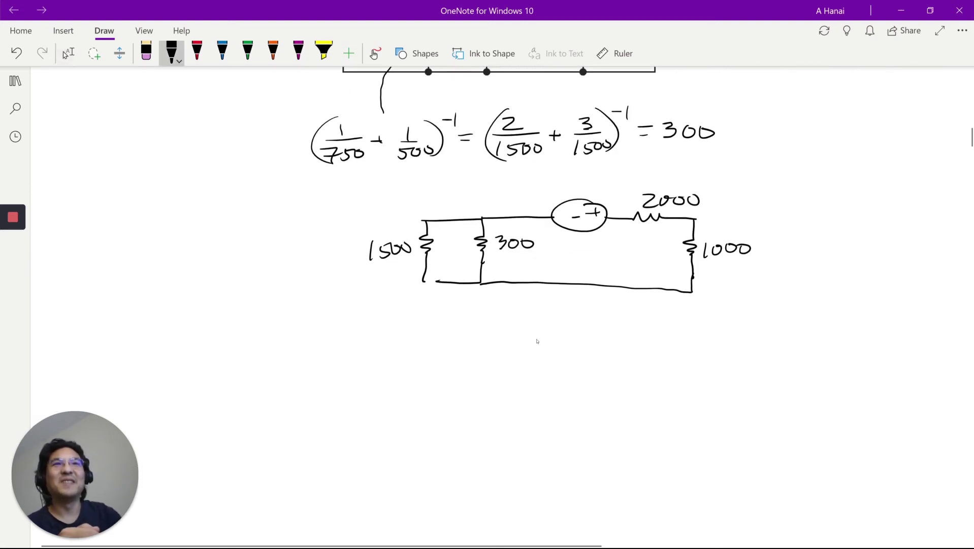
{"action": "mouse_move", "coordinate": [730, 196]}
{"action": "left_mouse_down"}
{"action": "mouse_move", "coordinate": [661, 177]}
{"action": "mouse_move", "coordinate": [657, 286]}
{"action": "mouse_move", "coordinate": [753, 218]}
{"action": "mouse_move", "coordinate": [719, 192]}
{"action": "left_mouse_up"}
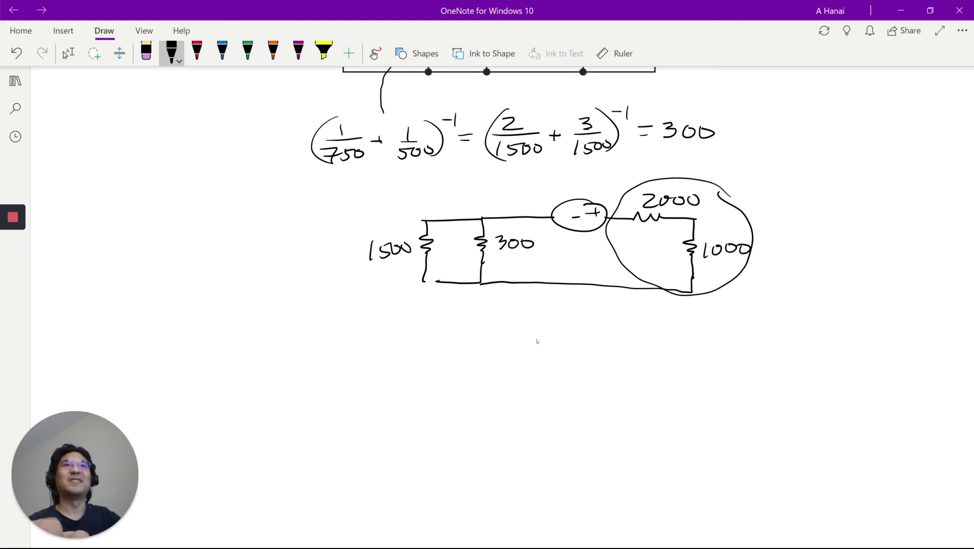
{"action": "key", "text": "ctrl+z"}
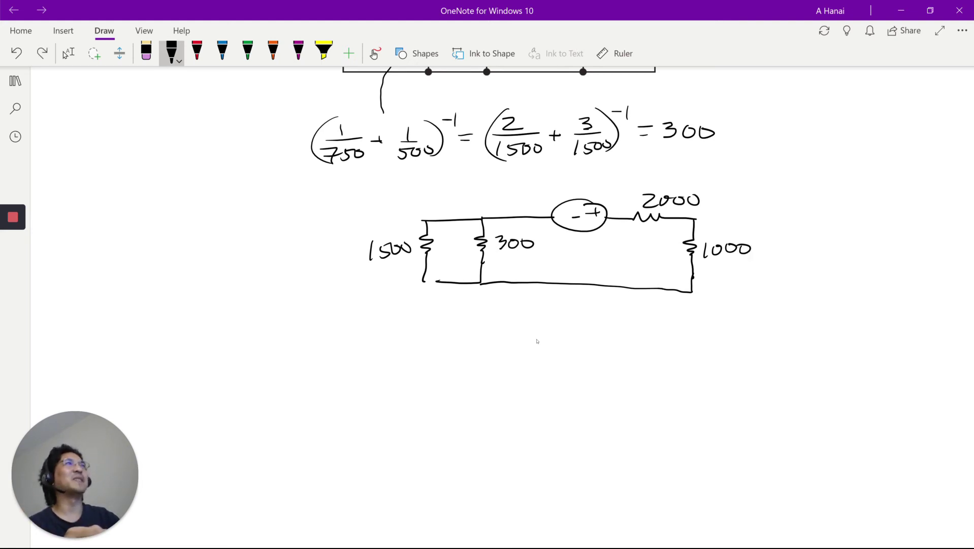
{"action": "mouse_move", "coordinate": [485, 218]}
{"action": "left_mouse_down"}
{"action": "mouse_move", "coordinate": [445, 207]}
{"action": "mouse_move", "coordinate": [462, 309]}
{"action": "mouse_move", "coordinate": [491, 218]}
{"action": "mouse_move", "coordinate": [343, 229]}
{"action": "mouse_move", "coordinate": [493, 313]}
{"action": "mouse_move", "coordinate": [542, 251]}
{"action": "mouse_move", "coordinate": [464, 203]}
{"action": "left_mouse_up"}
{"action": "key", "text": "ctrl+z"}
{"action": "left_click_drag", "start_coordinate": [326, 328], "coordinate": [327, 342]}
Handwrite (1/1500 + 5/1500)^-1 = beneath the circled pair
{"action": "mouse_move", "coordinate": [313, 344]}
{"action": "left_mouse_down"}
{"action": "mouse_move", "coordinate": [345, 343]}
{"action": "mouse_move", "coordinate": [302, 371]}
{"action": "left_mouse_up"}
{"action": "left_click_drag", "start_coordinate": [315, 358], "coordinate": [327, 356]}
{"action": "mouse_move", "coordinate": [331, 355]}
{"action": "left_mouse_down"}
{"action": "mouse_move", "coordinate": [430, 342]}
{"action": "mouse_move", "coordinate": [402, 365]}
{"action": "left_mouse_up"}
{"action": "left_click_drag", "start_coordinate": [419, 354], "coordinate": [434, 354]}
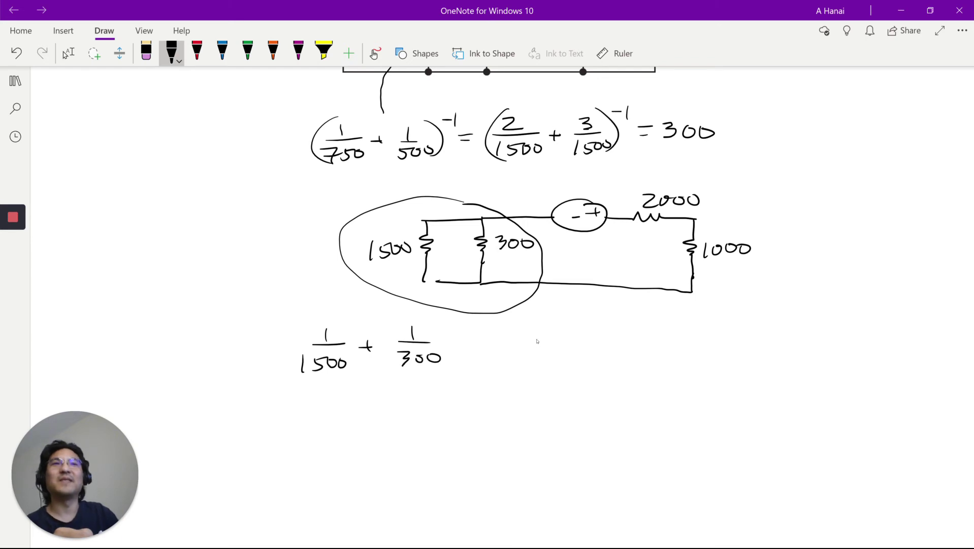
{"action": "mouse_move", "coordinate": [412, 322]}
{"action": "left_mouse_down"}
{"action": "mouse_move", "coordinate": [415, 339]}
{"action": "mouse_move", "coordinate": [428, 320]}
{"action": "left_mouse_up"}
{"action": "mouse_move", "coordinate": [394, 349]}
{"action": "left_mouse_down"}
{"action": "mouse_move", "coordinate": [391, 366]}
{"action": "mouse_move", "coordinate": [404, 367]}
{"action": "left_mouse_up"}
{"action": "mouse_move", "coordinate": [402, 351]}
{"action": "left_mouse_down"}
{"action": "mouse_move", "coordinate": [420, 351]}
{"action": "mouse_move", "coordinate": [453, 379]}
{"action": "left_mouse_up"}
{"action": "left_click_drag", "start_coordinate": [318, 320], "coordinate": [317, 385]}
{"action": "left_click_drag", "start_coordinate": [461, 333], "coordinate": [468, 332]}
{"action": "left_click_drag", "start_coordinate": [471, 328], "coordinate": [492, 344]}
{"action": "left_click_drag", "start_coordinate": [483, 352], "coordinate": [494, 351]}
Continue the equation with (6/1500)^-1 = and start writing the result
{"action": "left_click_drag", "start_coordinate": [538, 324], "coordinate": [532, 339]}
{"action": "mouse_move", "coordinate": [519, 348]}
{"action": "left_mouse_down"}
{"action": "mouse_move", "coordinate": [548, 345]}
{"action": "mouse_move", "coordinate": [519, 374]}
{"action": "left_mouse_up"}
{"action": "mouse_move", "coordinate": [538, 359]}
{"action": "left_mouse_down"}
{"action": "mouse_move", "coordinate": [531, 371]}
{"action": "mouse_move", "coordinate": [560, 357]}
{"action": "left_mouse_up"}
{"action": "left_click_drag", "start_coordinate": [559, 326], "coordinate": [552, 373]}
{"action": "left_click_drag", "start_coordinate": [517, 326], "coordinate": [518, 369]}
{"action": "left_click_drag", "start_coordinate": [579, 321], "coordinate": [582, 333]}
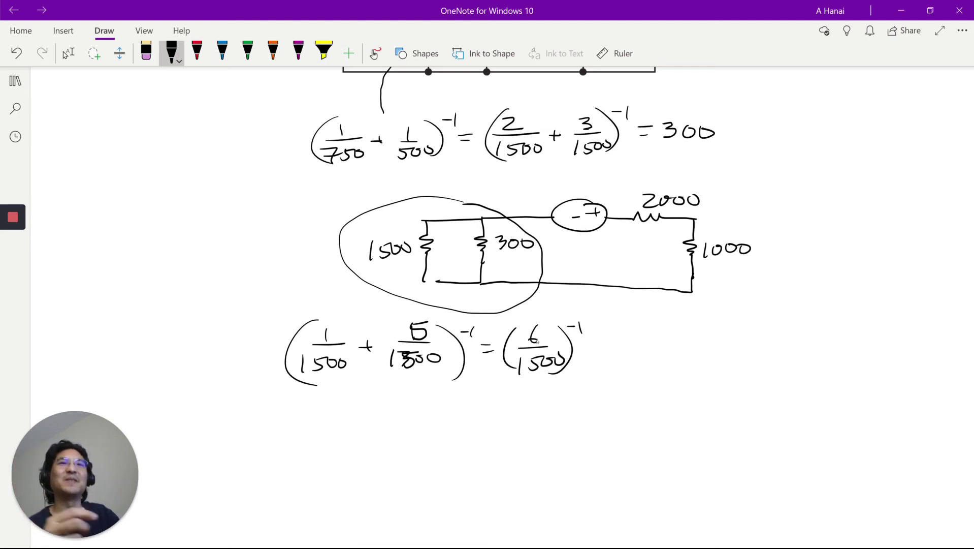
{"action": "left_click_drag", "start_coordinate": [586, 346], "coordinate": [600, 346]}
{"action": "left_click_drag", "start_coordinate": [589, 352], "coordinate": [630, 358]}
Finish the result as 250, then sketch a voltage source wired to a series 2000 resistor
{"action": "left_click_drag", "start_coordinate": [639, 341], "coordinate": [636, 357]}
{"action": "left_click_drag", "start_coordinate": [642, 342], "coordinate": [656, 340]}
{"action": "left_click_drag", "start_coordinate": [660, 341], "coordinate": [660, 342]}
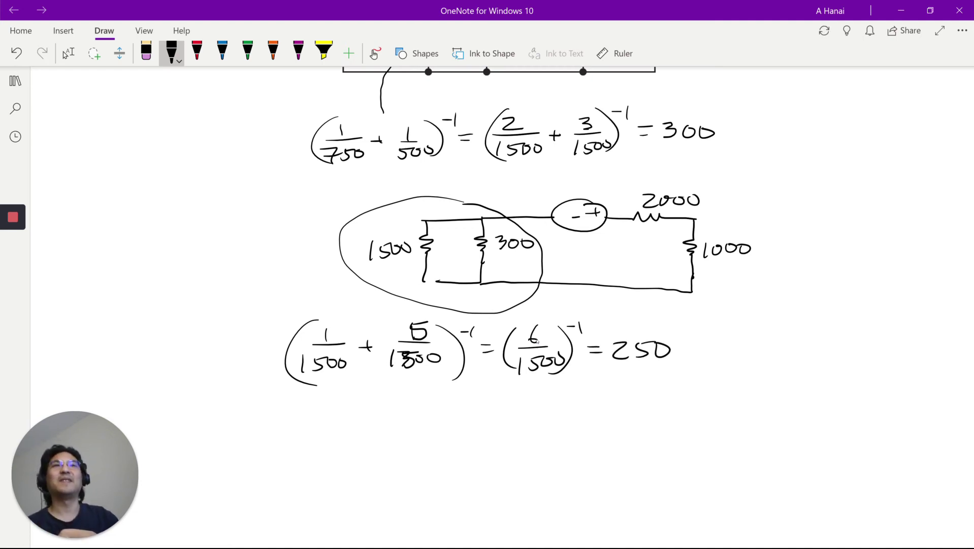
{"action": "left_click_drag", "start_coordinate": [523, 428], "coordinate": [546, 428]}
{"action": "mouse_move", "coordinate": [553, 427]}
{"action": "left_mouse_down"}
{"action": "mouse_move", "coordinate": [569, 427]}
{"action": "mouse_move", "coordinate": [563, 435]}
{"action": "left_mouse_up"}
{"action": "mouse_move", "coordinate": [562, 408]}
{"action": "left_mouse_down"}
{"action": "mouse_move", "coordinate": [513, 446]}
{"action": "mouse_move", "coordinate": [577, 420]}
{"action": "mouse_move", "coordinate": [681, 431]}
{"action": "left_mouse_up"}
{"action": "mouse_move", "coordinate": [628, 412]}
{"action": "left_mouse_down"}
{"action": "mouse_move", "coordinate": [643, 423]}
{"action": "mouse_move", "coordinate": [657, 414]}
{"action": "left_mouse_up"}
{"action": "mouse_move", "coordinate": [674, 414]}
{"action": "left_mouse_down"}
{"action": "mouse_move", "coordinate": [688, 414]}
{"action": "mouse_move", "coordinate": [710, 502]}
{"action": "left_mouse_up"}
Add the 1000 resistor and close the loop through a 250 resistor back to the source
{"action": "mouse_move", "coordinate": [728, 461]}
{"action": "left_mouse_down"}
{"action": "mouse_move", "coordinate": [726, 478]}
{"action": "mouse_move", "coordinate": [747, 464]}
{"action": "left_mouse_up"}
{"action": "mouse_move", "coordinate": [751, 465]}
{"action": "left_mouse_down"}
{"action": "mouse_move", "coordinate": [762, 466]}
{"action": "mouse_move", "coordinate": [754, 464]}
{"action": "left_mouse_up"}
{"action": "left_click_drag", "start_coordinate": [772, 463], "coordinate": [771, 464]}
{"action": "mouse_move", "coordinate": [706, 502]}
{"action": "left_mouse_down"}
{"action": "mouse_move", "coordinate": [454, 490]}
{"action": "mouse_move", "coordinate": [448, 465]}
{"action": "mouse_move", "coordinate": [458, 440]}
{"action": "mouse_move", "coordinate": [506, 428]}
{"action": "left_mouse_up"}
{"action": "mouse_move", "coordinate": [385, 454]}
{"action": "left_mouse_down"}
{"action": "mouse_move", "coordinate": [398, 452]}
{"action": "mouse_move", "coordinate": [402, 466]}
{"action": "left_mouse_up"}
{"action": "mouse_move", "coordinate": [419, 452]}
{"action": "left_mouse_down"}
{"action": "mouse_move", "coordinate": [406, 464]}
{"action": "mouse_move", "coordinate": [432, 451]}
{"action": "left_mouse_up"}
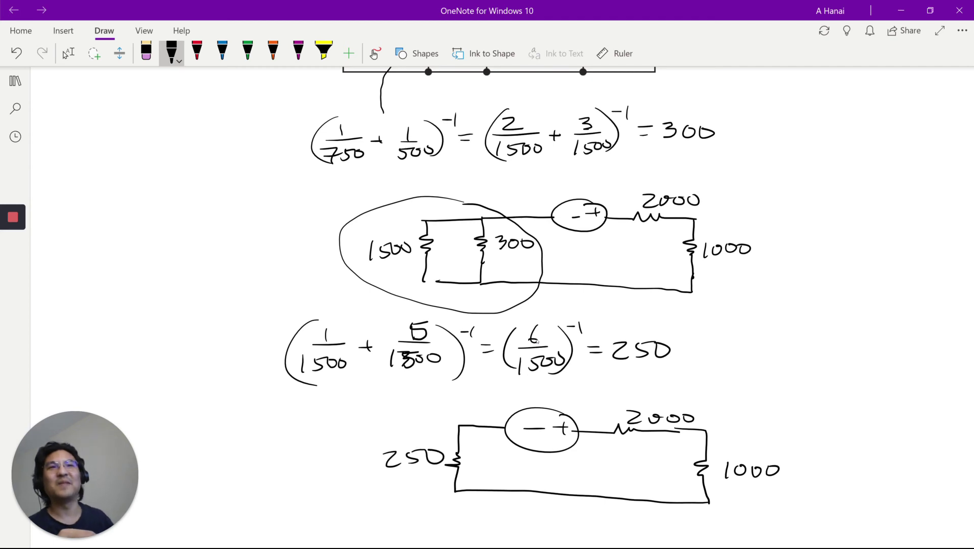
{"action": "left_click", "coordinate": [68, 52]}
{"action": "scroll", "coordinate": [577, 336], "scroll_direction": "down", "scroll_amount": 3}
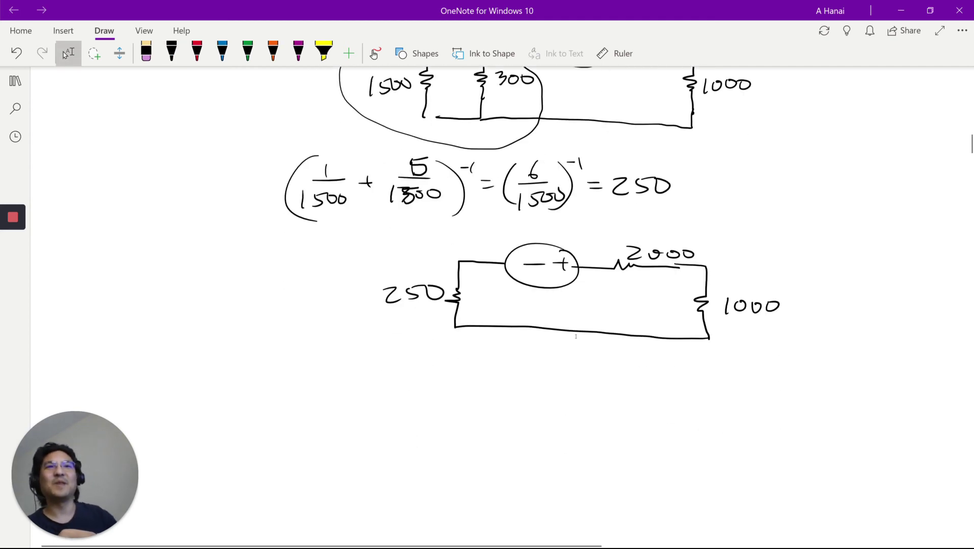
In black ink, undo temporary circles on 2000, 1000 and 250, then write 3250 Ω
{"action": "left_click", "coordinate": [172, 53]}
{"action": "mouse_move", "coordinate": [705, 229]}
{"action": "left_mouse_down"}
{"action": "mouse_move", "coordinate": [723, 244]}
{"action": "mouse_move", "coordinate": [679, 237]}
{"action": "left_mouse_up"}
{"action": "mouse_move", "coordinate": [773, 287]}
{"action": "left_mouse_down"}
{"action": "mouse_move", "coordinate": [752, 330]}
{"action": "mouse_move", "coordinate": [775, 288]}
{"action": "left_mouse_up"}
{"action": "mouse_move", "coordinate": [427, 257]}
{"action": "left_mouse_down"}
{"action": "mouse_move", "coordinate": [402, 258]}
{"action": "mouse_move", "coordinate": [451, 261]}
{"action": "left_mouse_up"}
{"action": "key", "text": "ctrl+z"}
{"action": "key", "text": "ctrl+z"}
{"action": "key", "text": "ctrl+z"}
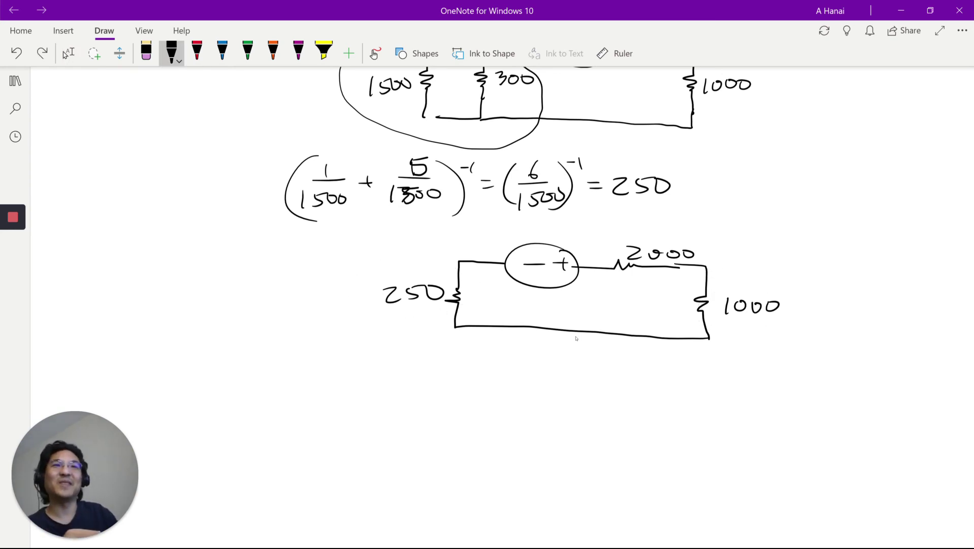
{"action": "mouse_move", "coordinate": [570, 399]}
{"action": "left_mouse_down"}
{"action": "mouse_move", "coordinate": [584, 399]}
{"action": "mouse_move", "coordinate": [572, 421]}
{"action": "mouse_move", "coordinate": [612, 401]}
{"action": "mouse_move", "coordinate": [618, 416]}
{"action": "left_mouse_up"}
{"action": "left_click_drag", "start_coordinate": [626, 401], "coordinate": [622, 420]}
{"action": "mouse_move", "coordinate": [651, 397]}
{"action": "left_mouse_down"}
{"action": "mouse_move", "coordinate": [641, 414]}
{"action": "mouse_move", "coordinate": [652, 398]}
{"action": "left_mouse_up"}
{"action": "left_click_drag", "start_coordinate": [671, 410], "coordinate": [708, 413]}
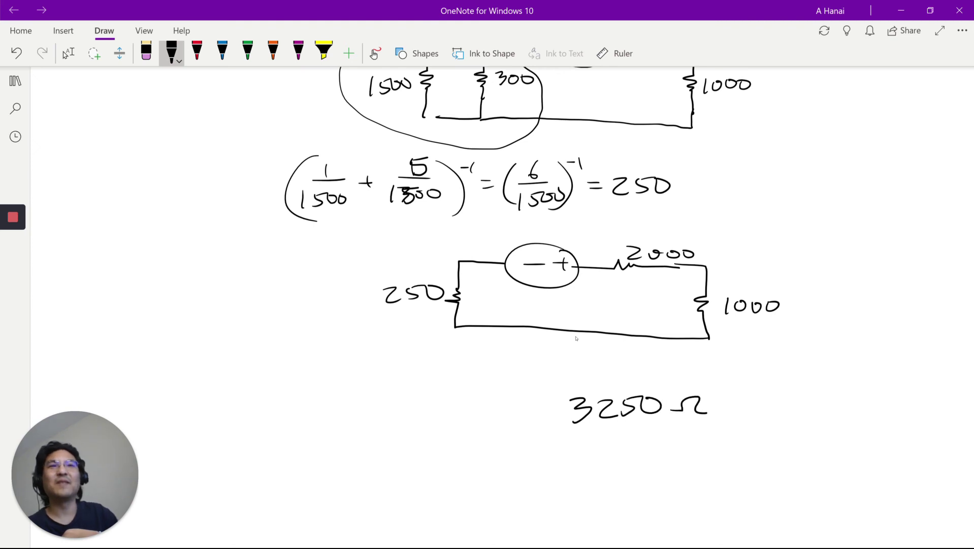
Draw a vertical resistor left of 3250 Ω, undoing the stray ± sign, wavy line and wire
{"action": "mouse_move", "coordinate": [479, 406]}
{"action": "left_mouse_down"}
{"action": "mouse_move", "coordinate": [504, 405]}
{"action": "mouse_move", "coordinate": [495, 418]}
{"action": "left_mouse_up"}
{"action": "left_click_drag", "start_coordinate": [479, 430], "coordinate": [498, 429]}
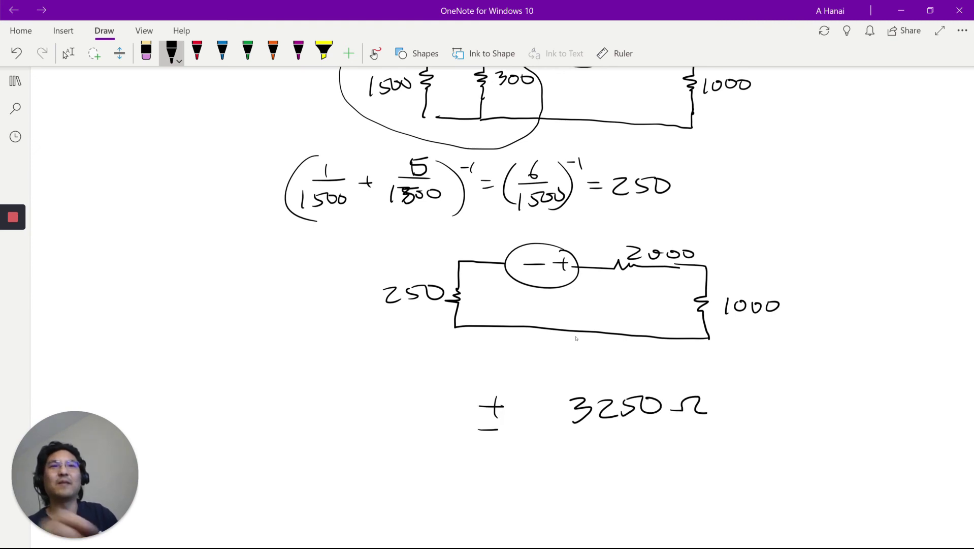
{"action": "key", "text": "ctrl+z"}
{"action": "key", "text": "ctrl+z"}
{"action": "key", "text": "ctrl+z"}
{"action": "mouse_move", "coordinate": [579, 437]}
{"action": "left_mouse_down"}
{"action": "mouse_move", "coordinate": [588, 449]}
{"action": "mouse_move", "coordinate": [687, 440]}
{"action": "left_mouse_up"}
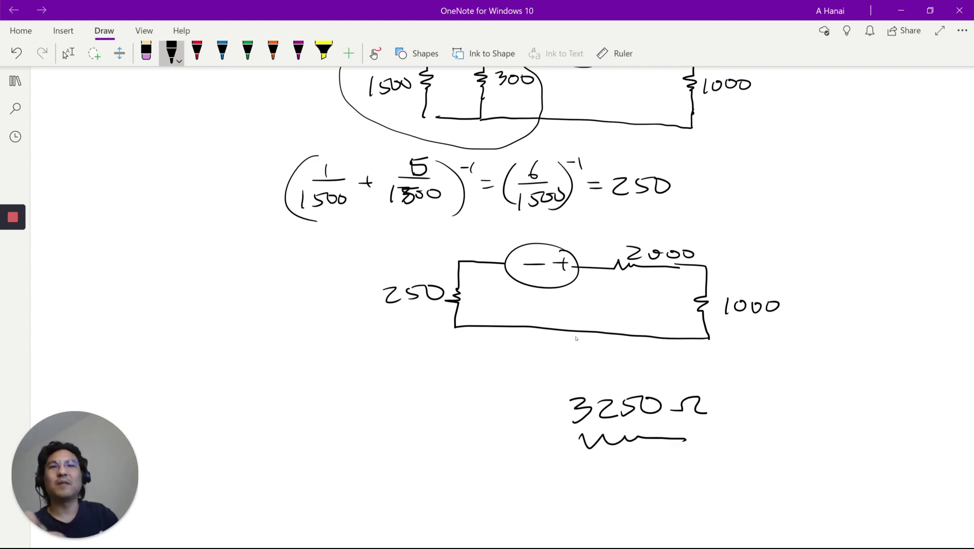
{"action": "key", "text": "ctrl+z"}
{"action": "mouse_move", "coordinate": [562, 363]}
{"action": "left_mouse_down"}
{"action": "mouse_move", "coordinate": [542, 387]}
{"action": "mouse_move", "coordinate": [552, 454]}
{"action": "left_mouse_up"}
{"action": "mouse_move", "coordinate": [482, 360]}
{"action": "left_mouse_down"}
{"action": "mouse_move", "coordinate": [565, 364]}
{"action": "mouse_move", "coordinate": [489, 365]}
{"action": "mouse_move", "coordinate": [483, 380]}
{"action": "mouse_move", "coordinate": [493, 360]}
{"action": "mouse_move", "coordinate": [485, 363]}
{"action": "left_mouse_up"}
{"action": "key", "text": "ctrl+z"}
{"action": "key", "text": "ctrl+z"}
{"action": "key", "text": "ctrl+z"}
Draw the source circle with + over − and wire it in a closed loop with the 3250 Ω resistor
{"action": "mouse_move", "coordinate": [439, 355]}
{"action": "left_mouse_down"}
{"action": "mouse_move", "coordinate": [455, 356]}
{"action": "mouse_move", "coordinate": [463, 337]}
{"action": "mouse_move", "coordinate": [341, 429]}
{"action": "left_mouse_up"}
{"action": "key", "text": "ctrl+z"}
{"action": "key", "text": "ctrl+z"}
{"action": "key", "text": "ctrl+z"}
{"action": "key", "text": "ctrl+z"}
{"action": "key", "text": "ctrl+z"}
{"action": "mouse_move", "coordinate": [417, 389]}
{"action": "left_mouse_down"}
{"action": "mouse_move", "coordinate": [438, 389]}
{"action": "mouse_move", "coordinate": [431, 398]}
{"action": "left_mouse_up"}
{"action": "left_click_drag", "start_coordinate": [413, 408], "coordinate": [436, 407]}
{"action": "mouse_move", "coordinate": [448, 371]}
{"action": "left_mouse_down"}
{"action": "mouse_move", "coordinate": [438, 364]}
{"action": "mouse_move", "coordinate": [447, 376]}
{"action": "mouse_move", "coordinate": [562, 361]}
{"action": "left_mouse_up"}
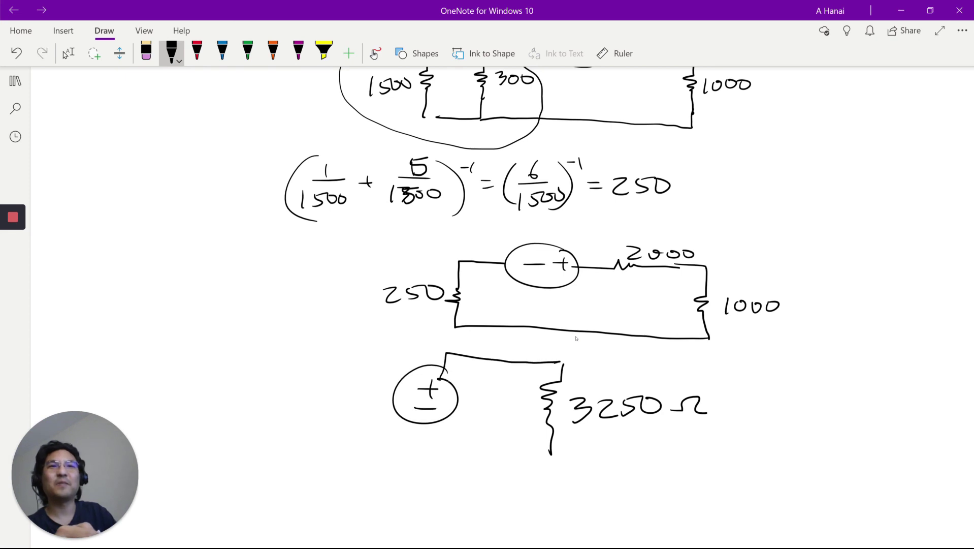
{"action": "mouse_move", "coordinate": [553, 452]}
{"action": "left_mouse_down"}
{"action": "mouse_move", "coordinate": [432, 440]}
{"action": "mouse_move", "coordinate": [436, 422]}
{"action": "left_mouse_up"}
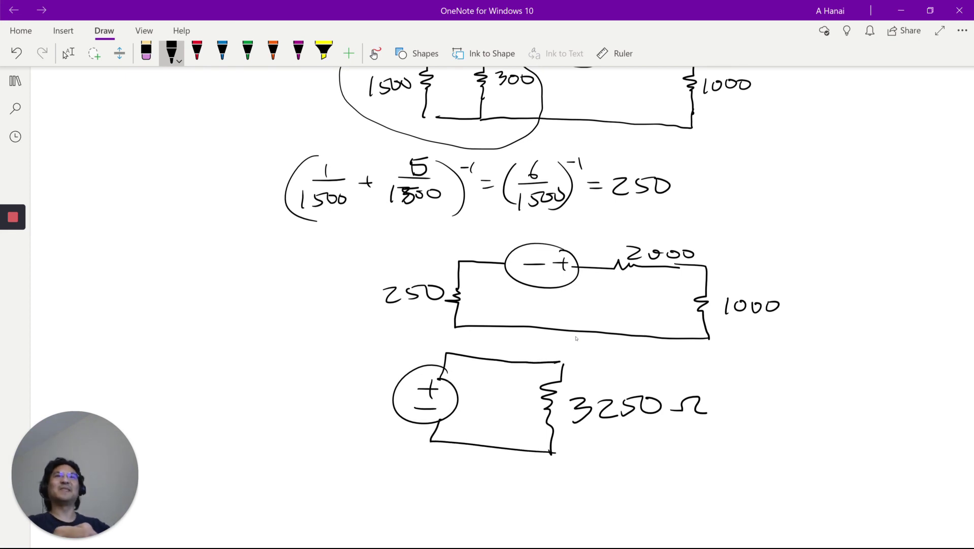
{"action": "left_click", "coordinate": [66, 53]}
{"action": "scroll", "coordinate": [65, 55], "scroll_direction": "up", "scroll_amount": 4}
{"action": "scroll", "coordinate": [575, 343], "scroll_direction": "up", "scroll_amount": 3}
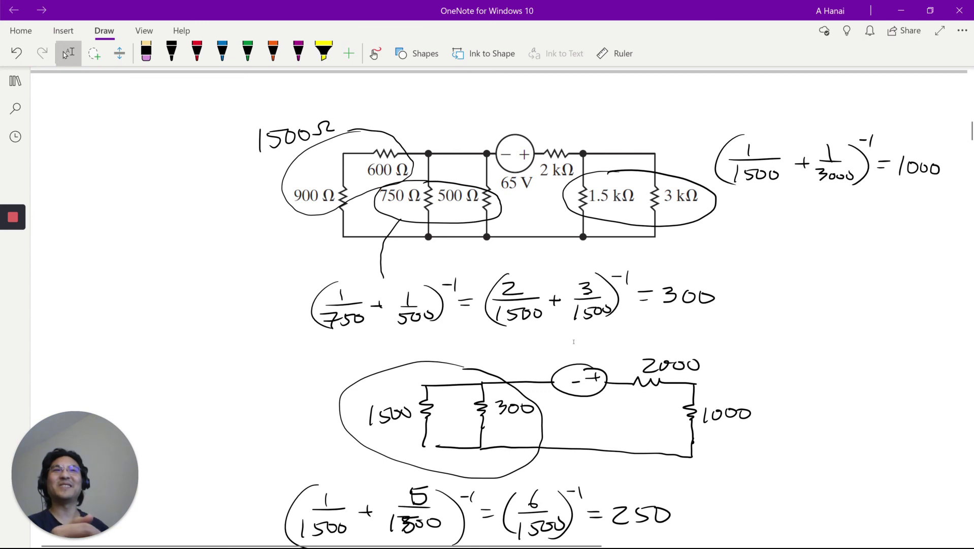
{"action": "scroll", "coordinate": [573, 341], "scroll_direction": "down", "scroll_amount": 6}
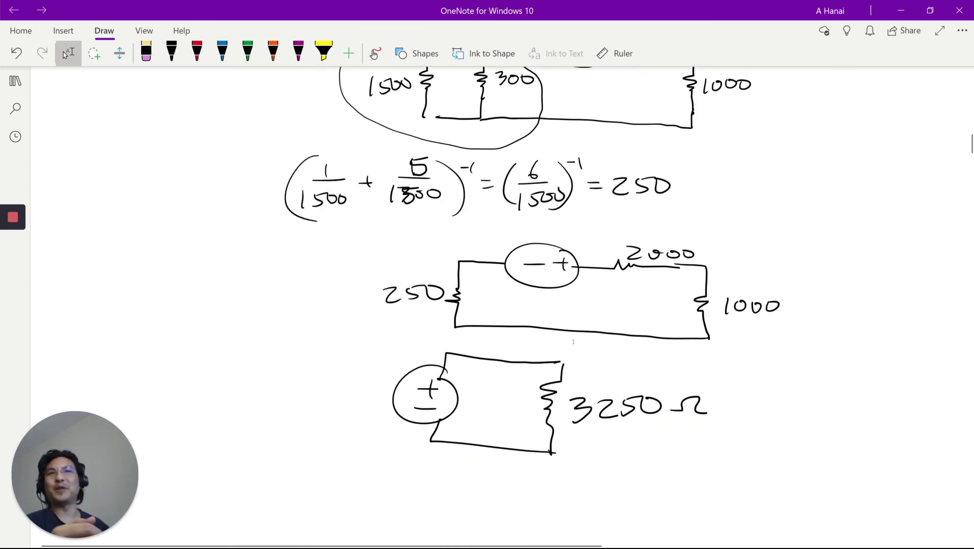